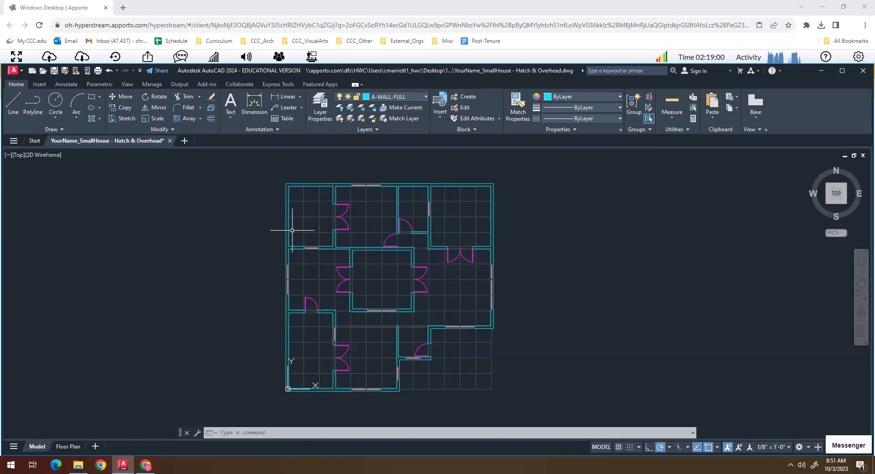
Step: Turn off the X-GRID layer in the layer properties and close the layer manager
click(321, 107)
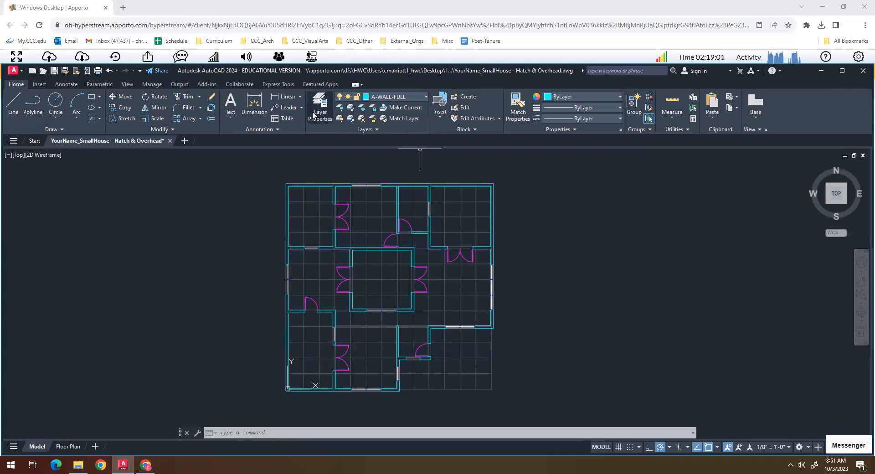
scroll(284, 137, down, 4)
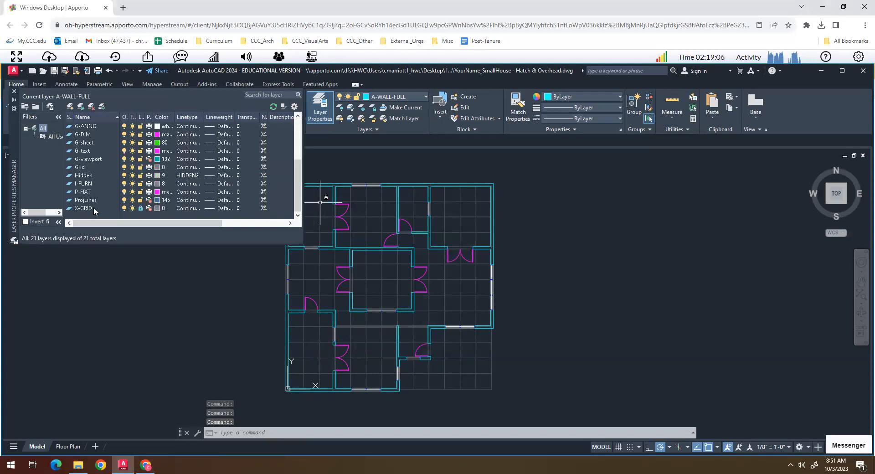
click(124, 208)
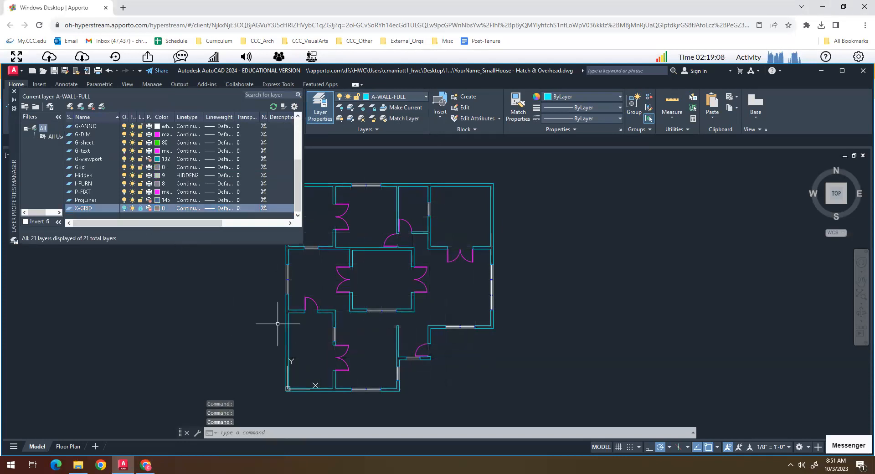
key(Escape)
key(Escape)
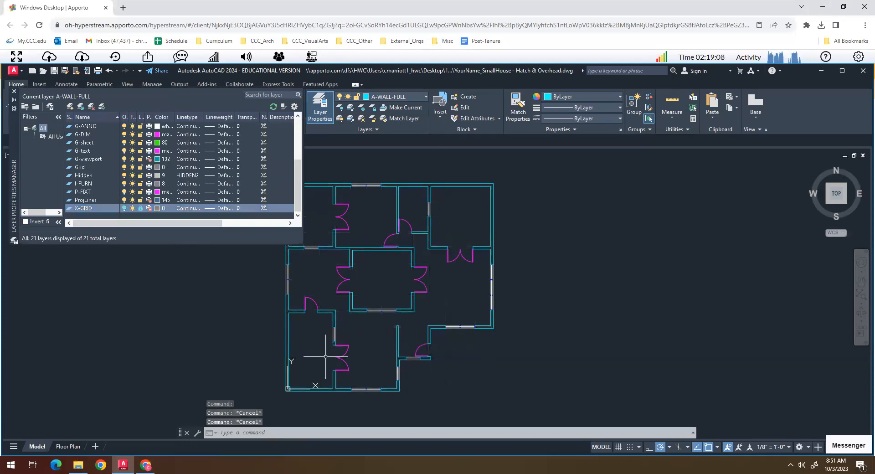
click(14, 92)
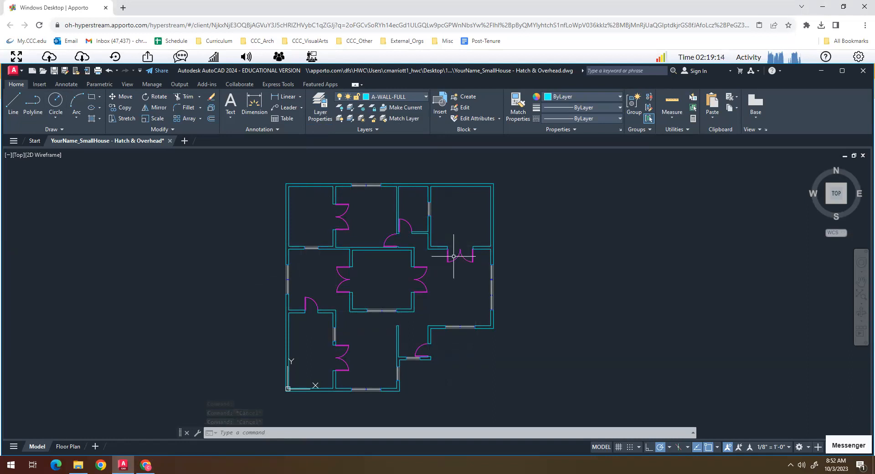
Step: Create a new layer named A-DOOR-SILL and assign it colour 8
scroll(458, 254, up, 5)
scroll(460, 266, down, 5)
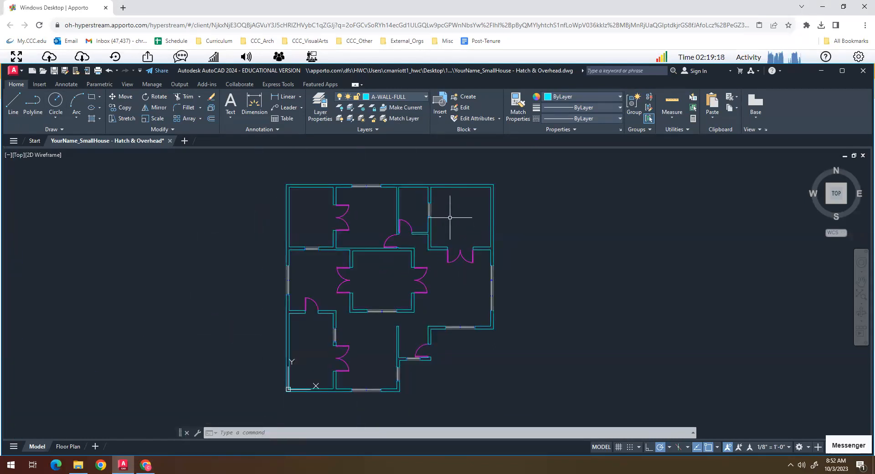
scroll(462, 261, up, 2)
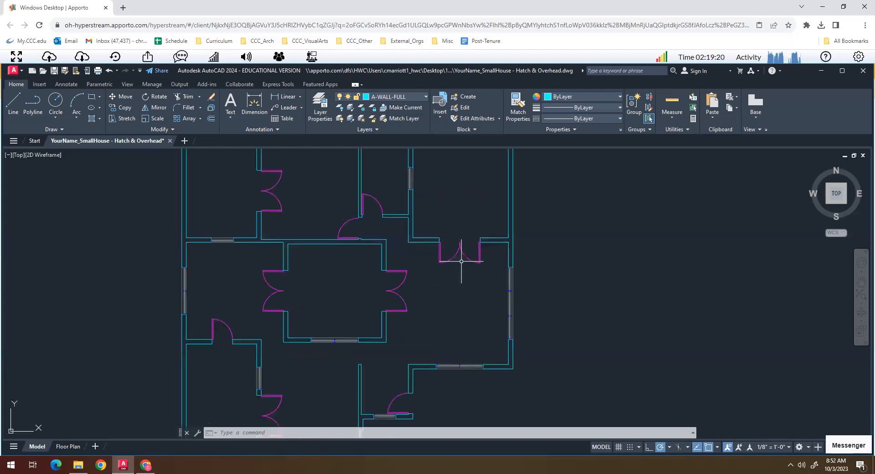
scroll(462, 261, up, 2)
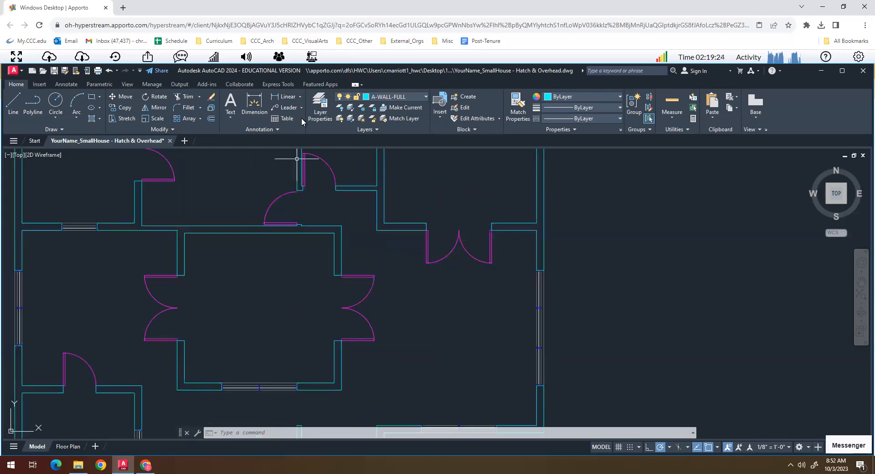
click(320, 110)
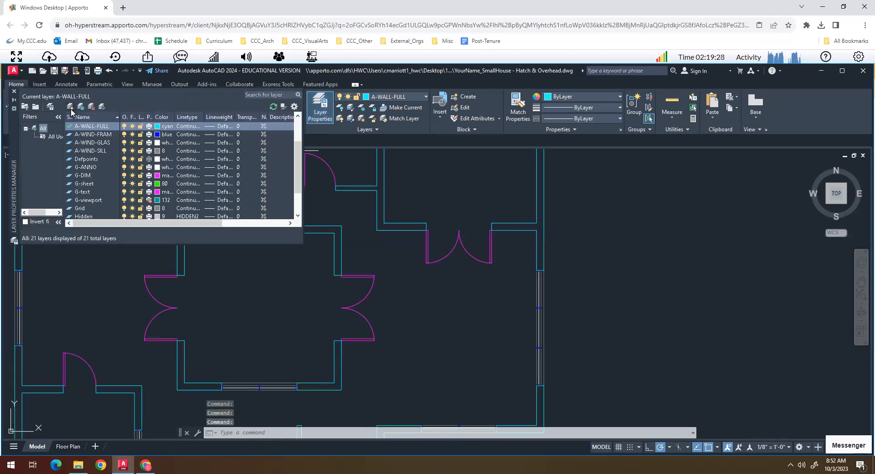
click(69, 106)
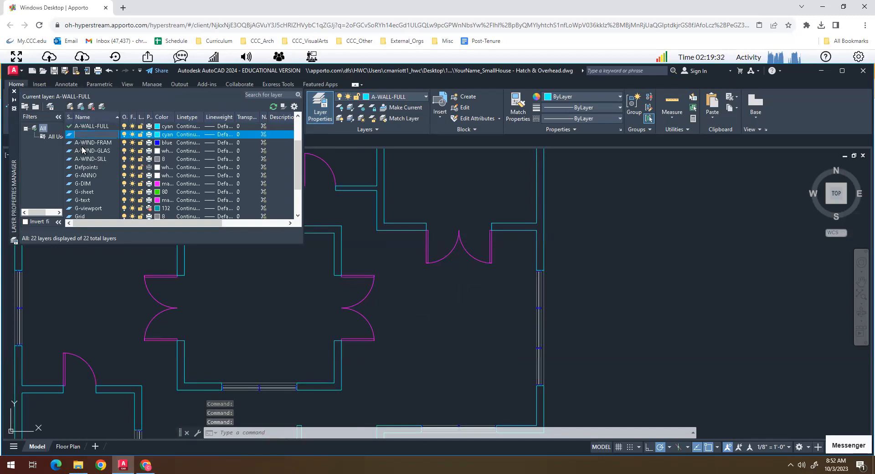
text(A-DOOR-SILL)
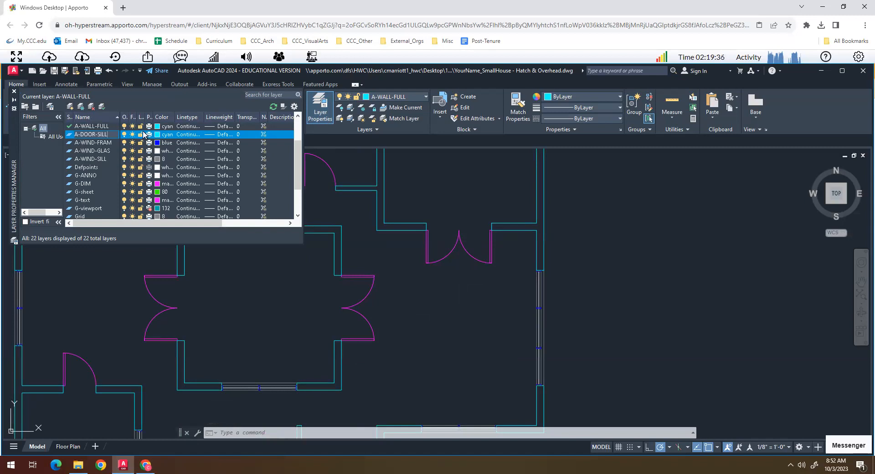
click(157, 135)
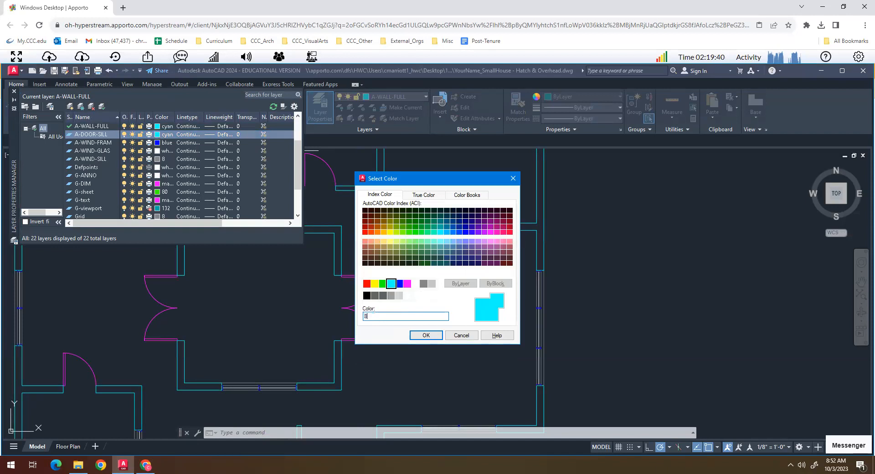
click(423, 284)
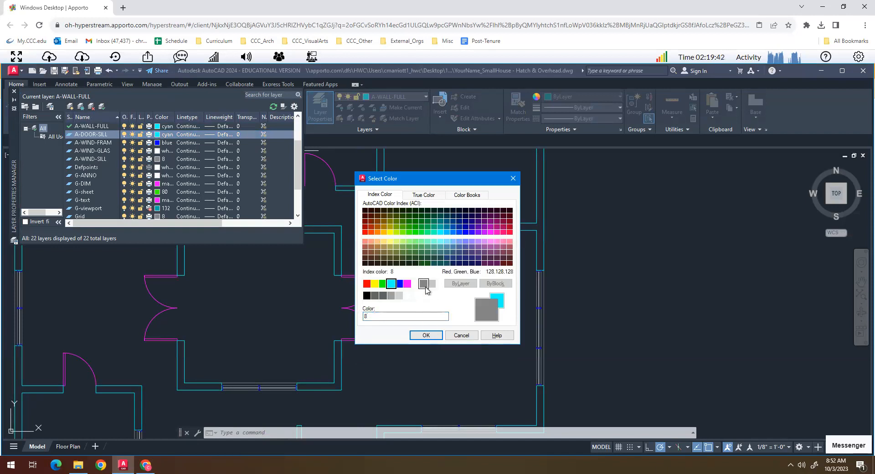
click(425, 335)
Step: Draw a sill line across the double-door opening of the upper-right room, along the room-side wall face
key(l)
key(Return)
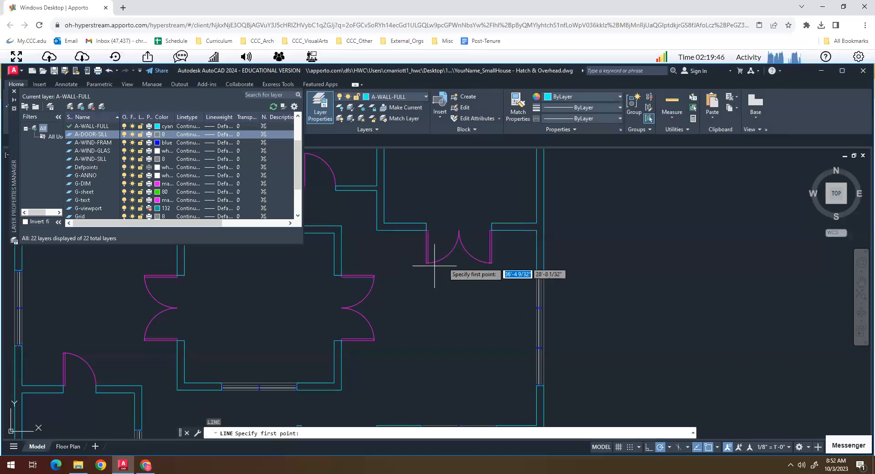
click(490, 223)
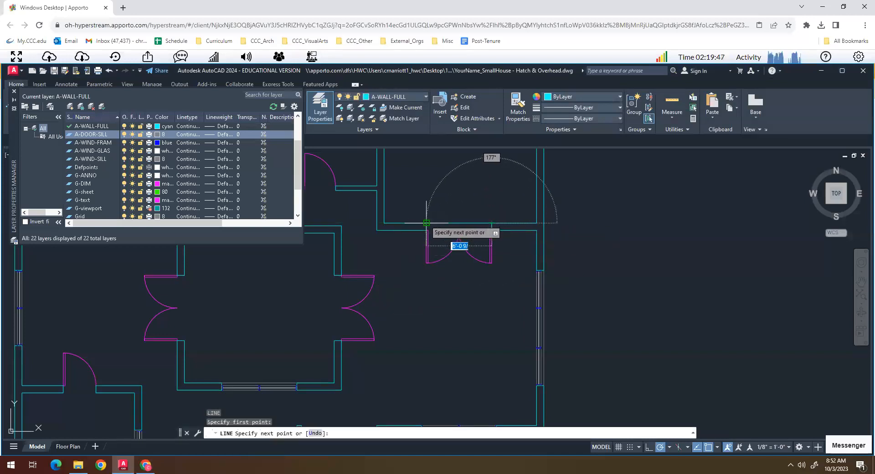
click(426, 223)
key(Return)
Step: Move the new sill line to the A-DOOR-SILL layer and make that layer current
click(450, 227)
click(447, 213)
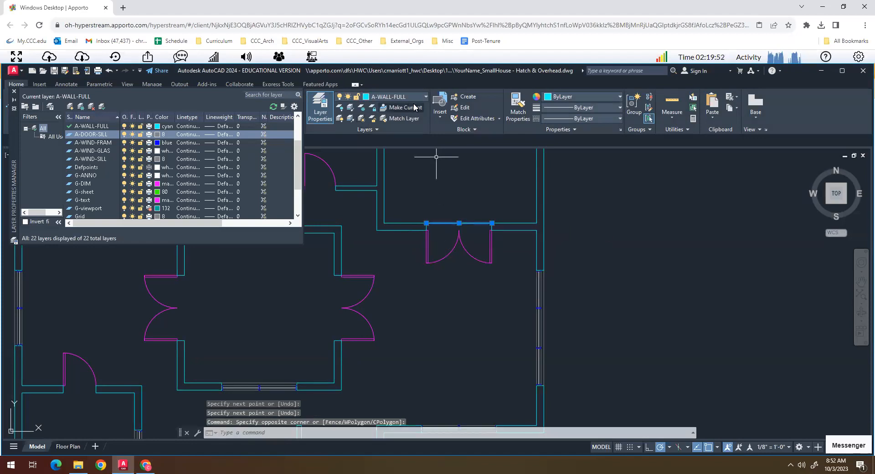
click(396, 96)
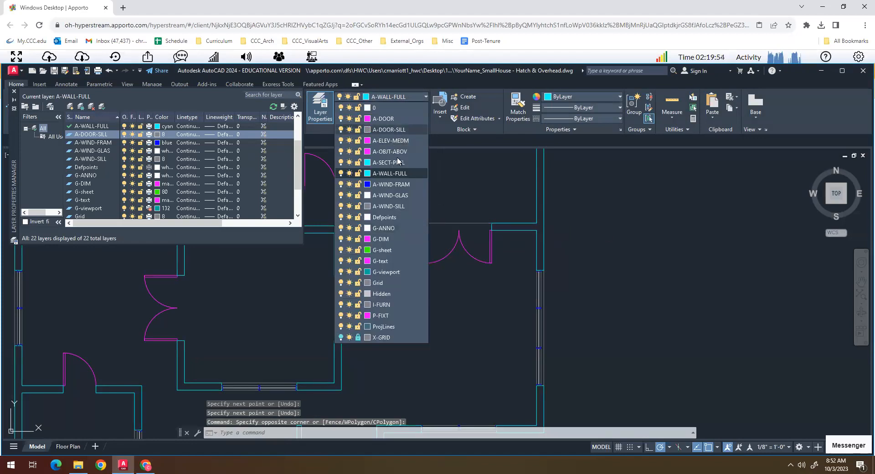
click(397, 160)
key(Escape)
key(Escape)
key(Escape)
click(411, 98)
click(404, 160)
Step: Draw a sill line across the double-door opening in the east wall of the upper-left room
scroll(452, 214, down, 4)
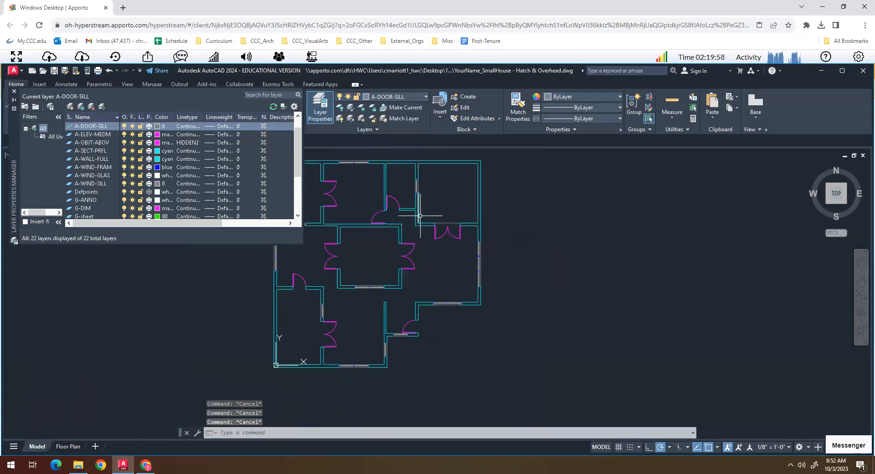
scroll(355, 236, up, 2)
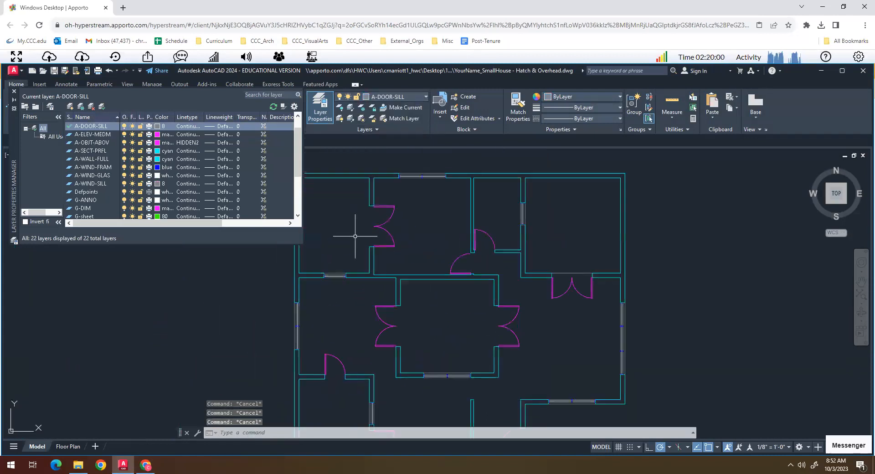
key(l)
key(Return)
click(374, 206)
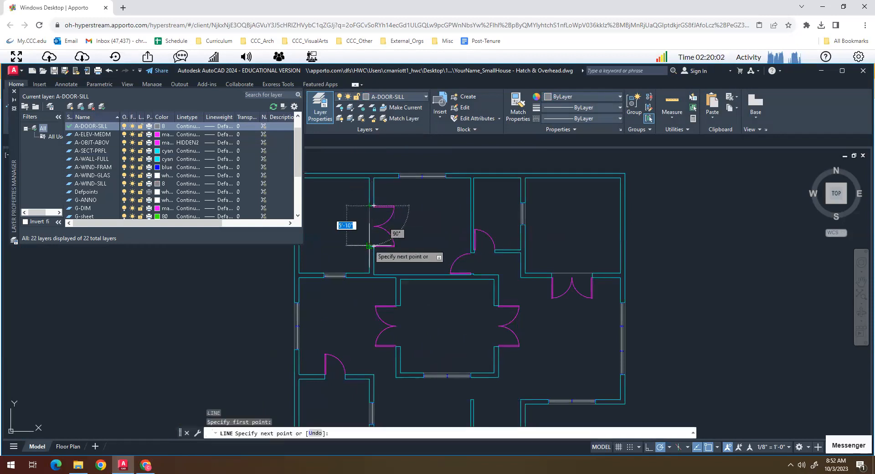
click(369, 246)
key(Return)
Step: Draw sill lines across the east and west double-door openings of the central room, along its inner wall faces
scroll(377, 304, down, 5)
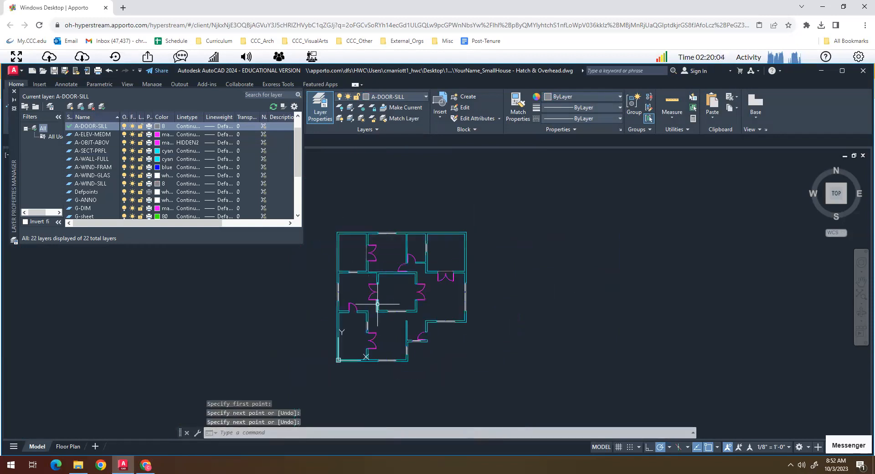
scroll(377, 303, up, 4)
key(l)
key(Return)
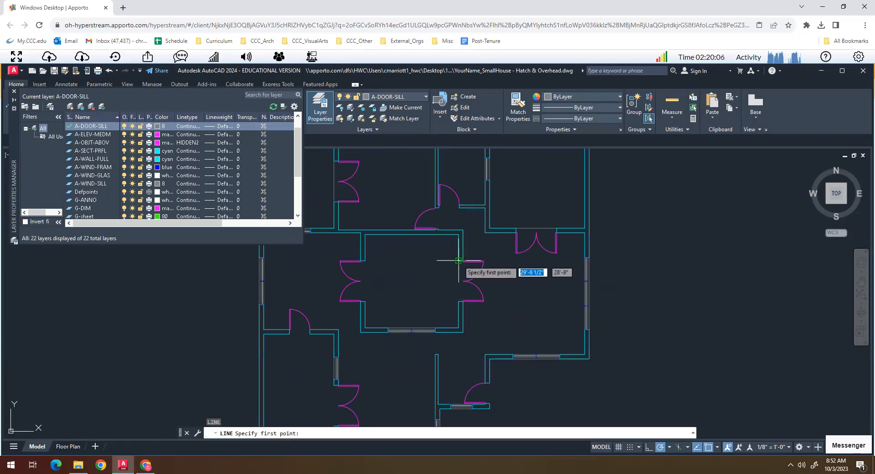
click(459, 261)
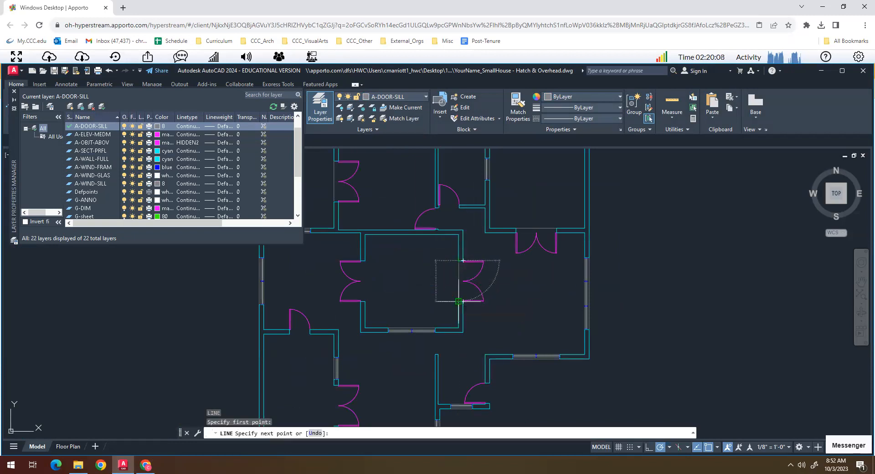
click(459, 302)
key(Return)
key(Return)
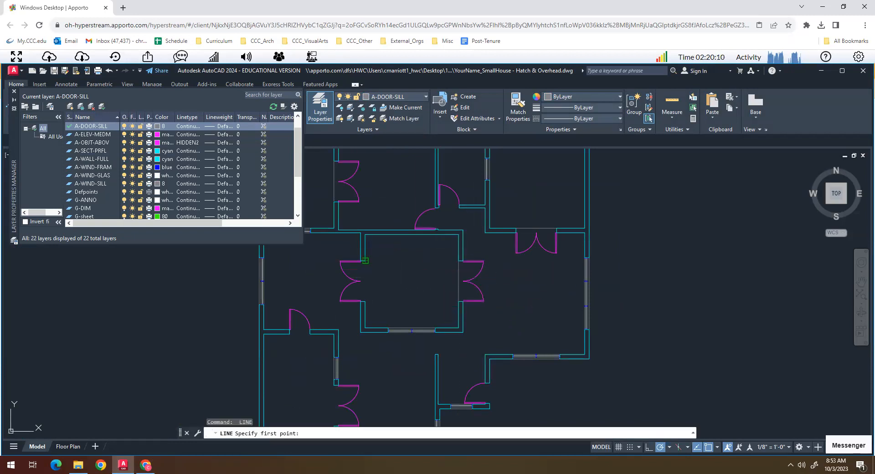
click(365, 260)
click(365, 301)
key(Return)
Step: Draw sill lines across the single exterior door at the lower-right entry and the lower-left room's double-door opening
middle_drag(384, 325, 372, 269)
key(Return)
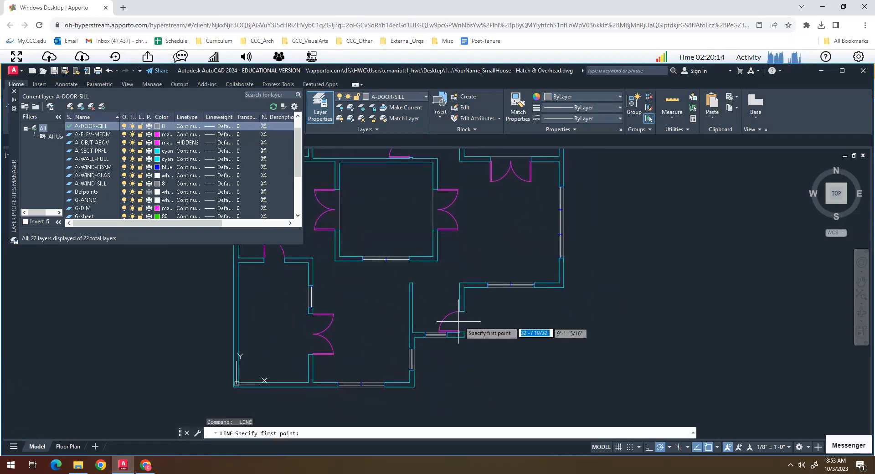
click(464, 330)
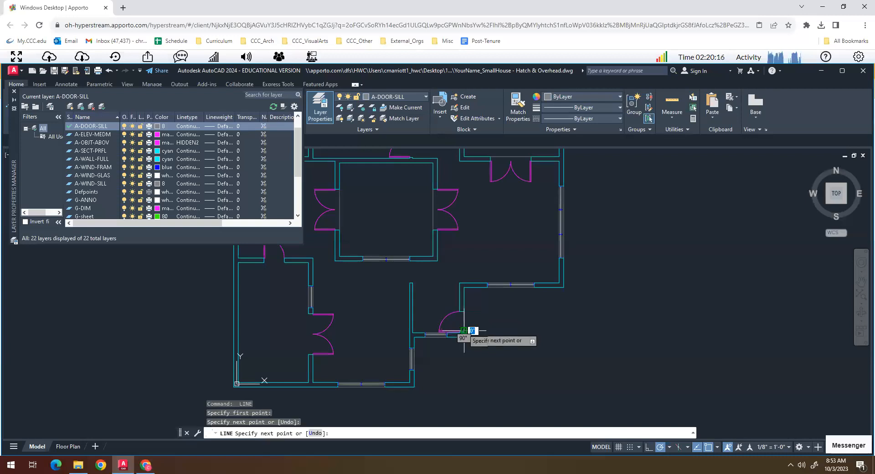
key(Escape)
key(Return)
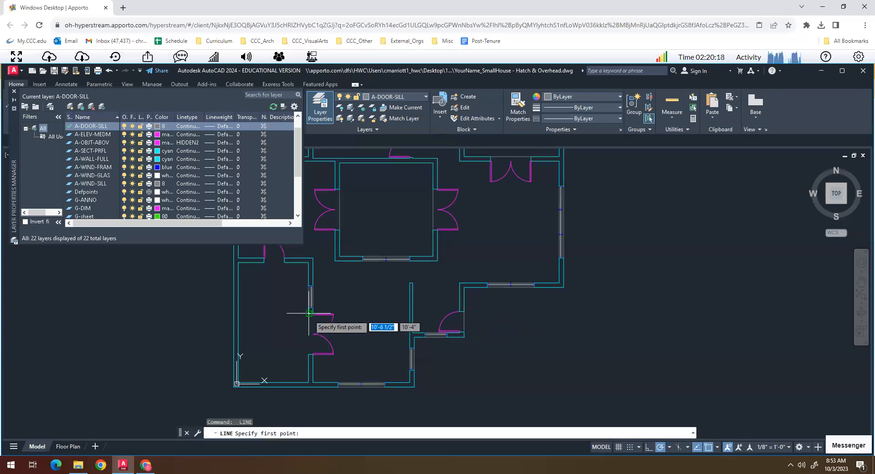
click(309, 313)
key(Escape)
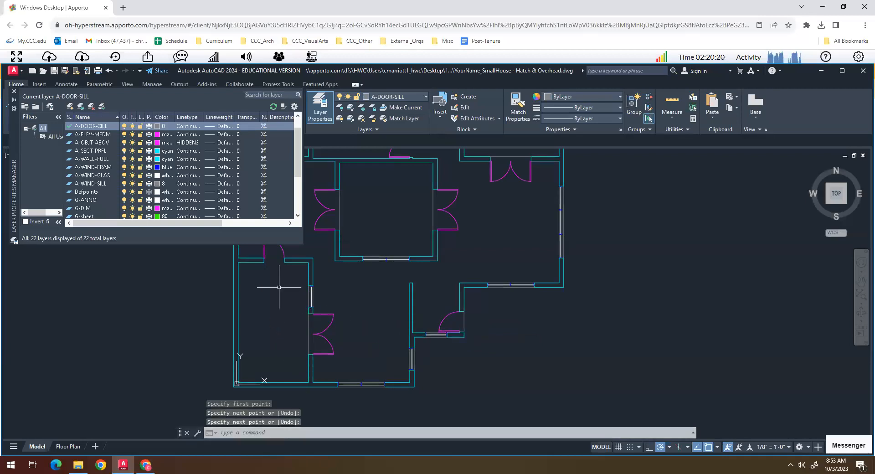
Step: Draw a sill line across the single-door opening in the north wall of the lower-left room
key(Return)
click(285, 262)
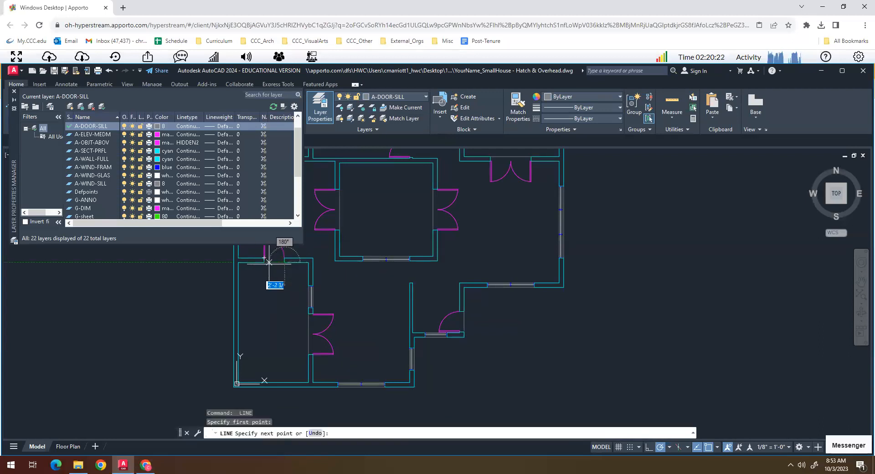
click(264, 263)
key(Return)
key(Escape)
Step: Create a new layer named A-FLOOR-HATCH with colour 8
scroll(327, 294, down, 5)
middle_drag(326, 293, 373, 326)
scroll(389, 290, up, 2)
middle_drag(391, 289, 440, 265)
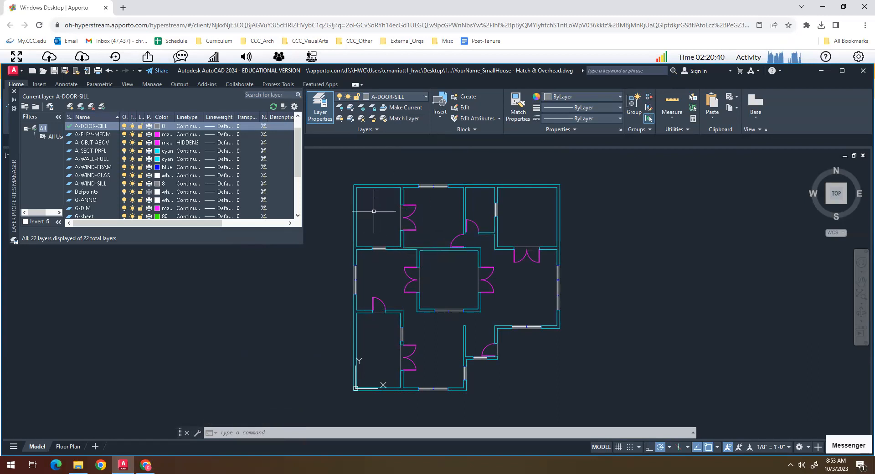
click(70, 110)
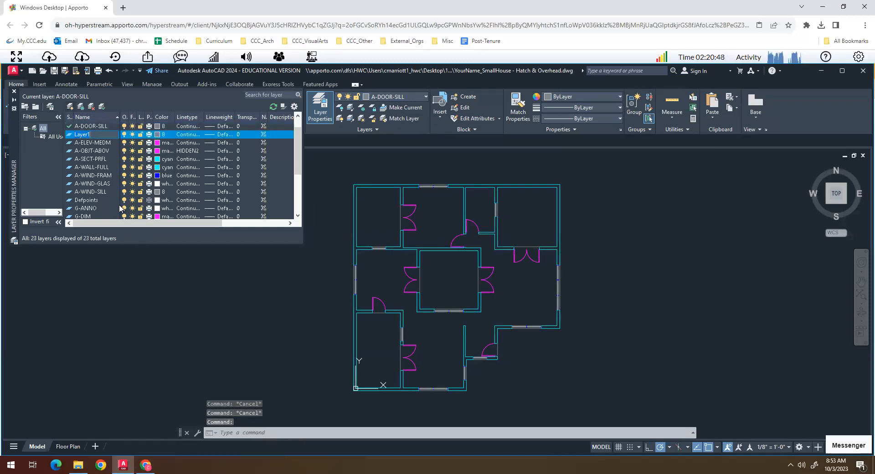
text(A-)
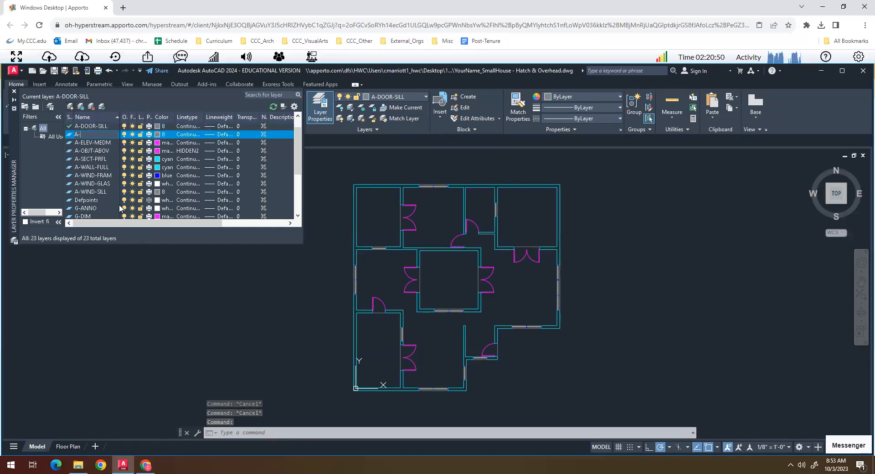
text(FLOOR-HATCH)
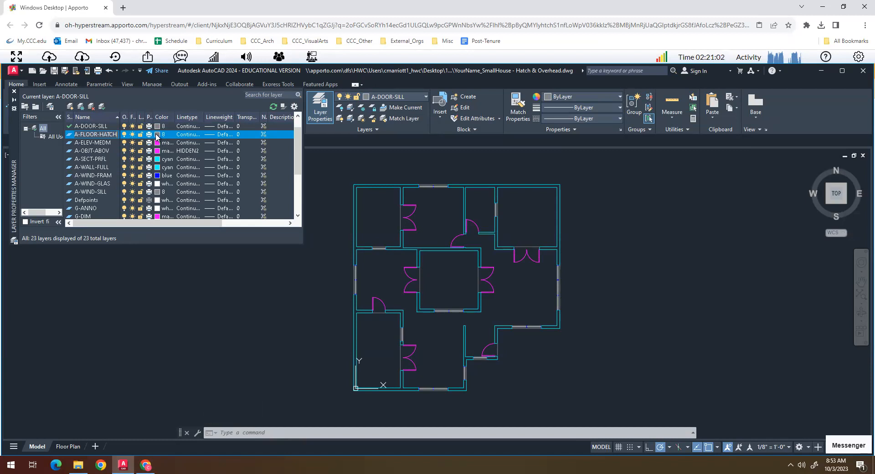
key(Escape)
key(Escape)
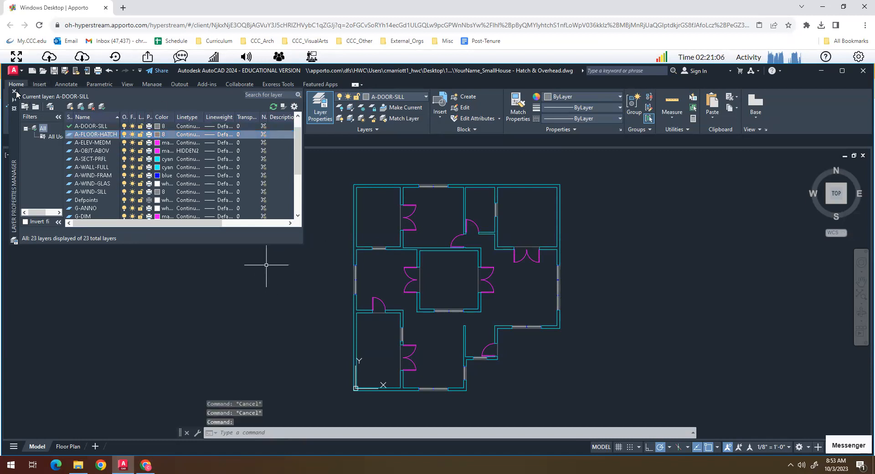
Step: Close and reopen the Layer Properties Manager to refresh the layer list
click(14, 91)
click(320, 108)
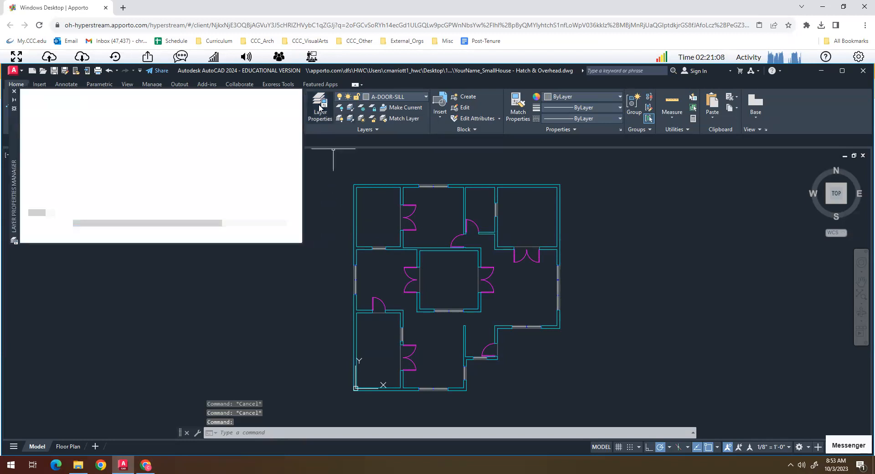
Step: Turn on the X-GRID layer and close the Layer Properties Manager
drag(293, 137, 293, 189)
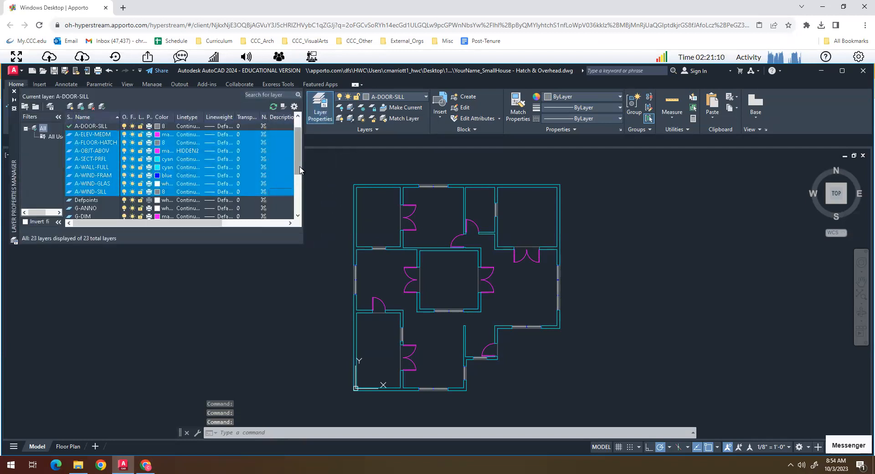
scroll(274, 178, down, 4)
click(124, 208)
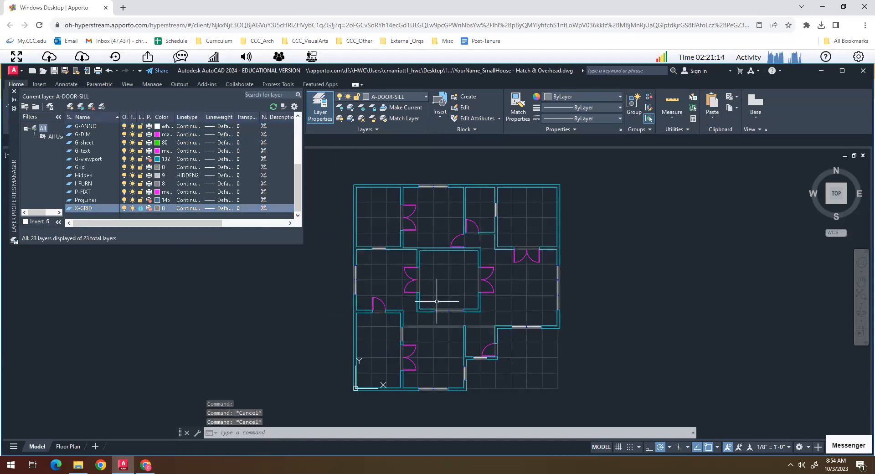
middle_drag(437, 301, 504, 297)
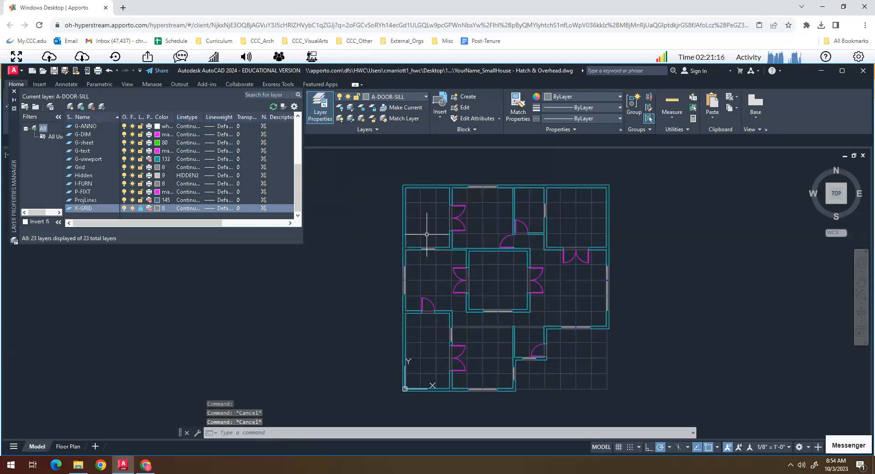
scroll(426, 237, up, 2)
middle_drag(426, 244, 413, 256)
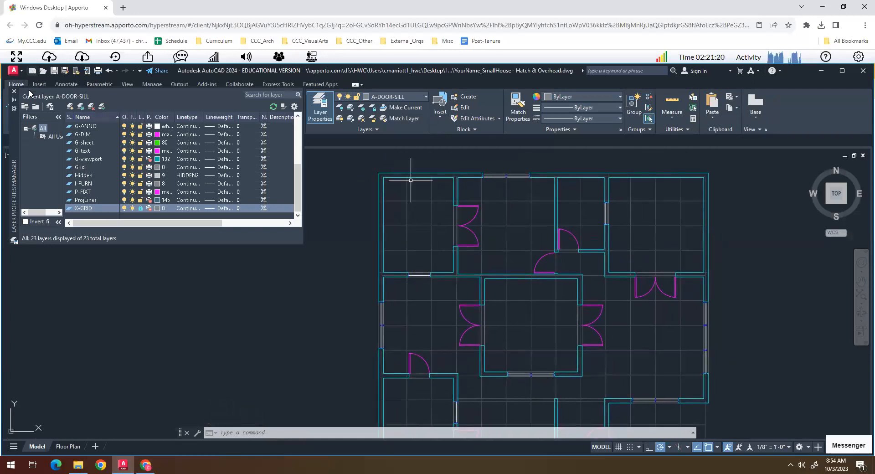
click(15, 93)
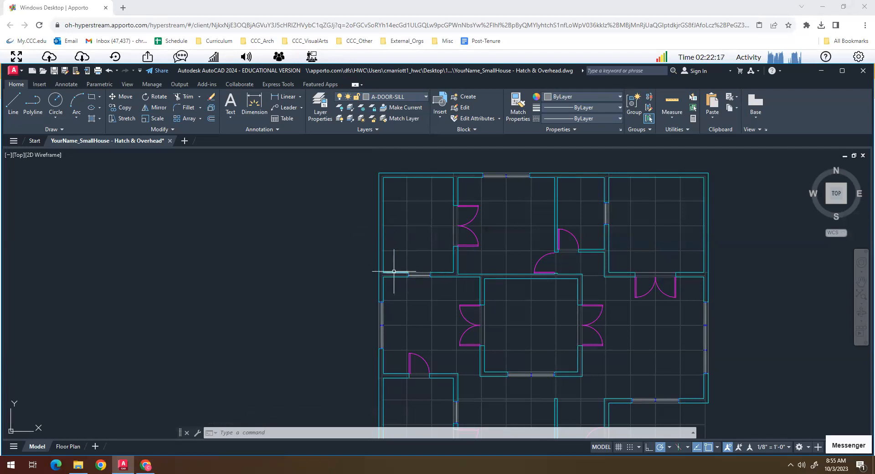
Step: Measure the spacing between adjacent vertical grid lines in the upper-left room with the Distance command
text(dist)
key(Return)
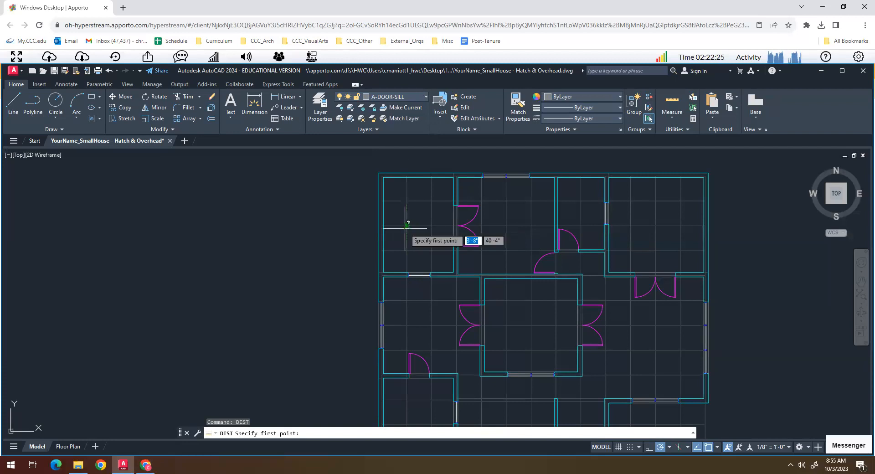
click(406, 225)
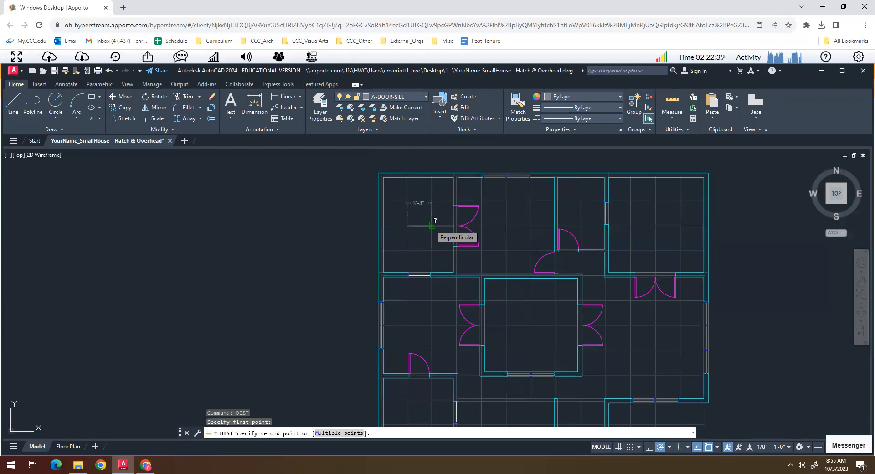
key(Escape)
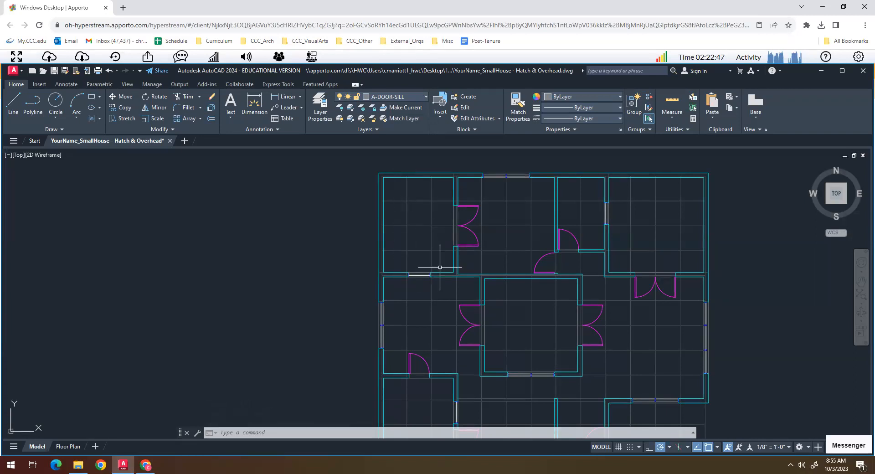
key(Escape)
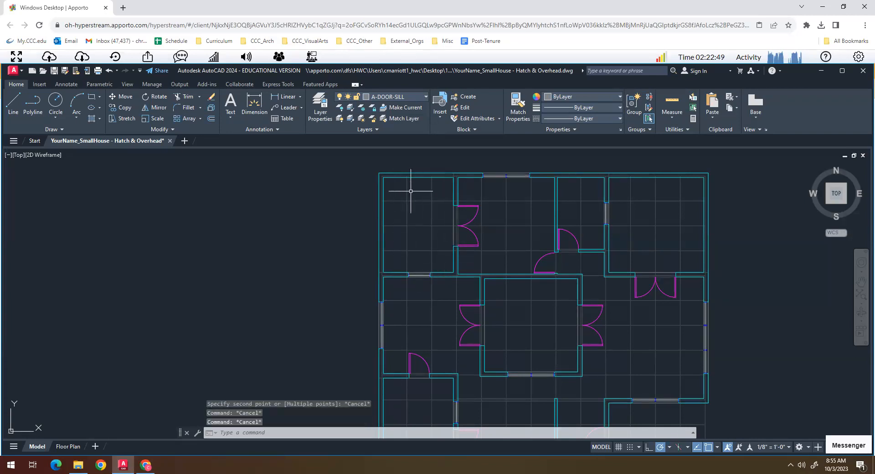
Step: Make A-FLOOR-HATCH the current layer and draw a small reference circle centred on the grid's lower-right corner
click(425, 97)
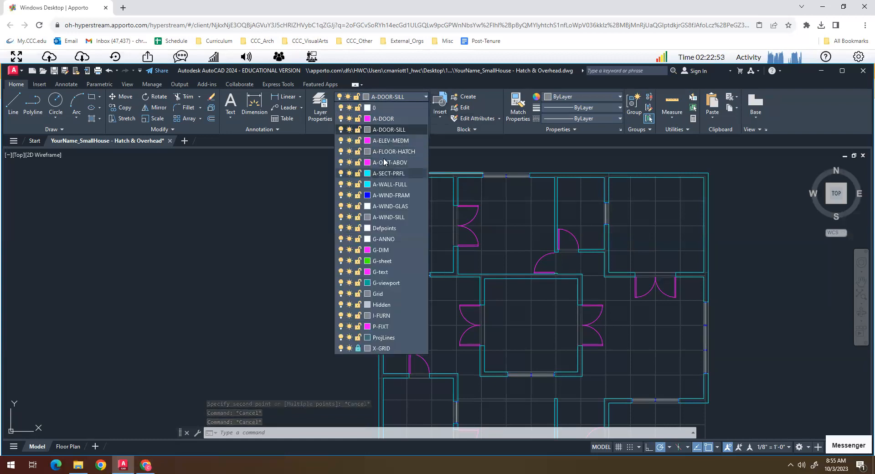
click(381, 153)
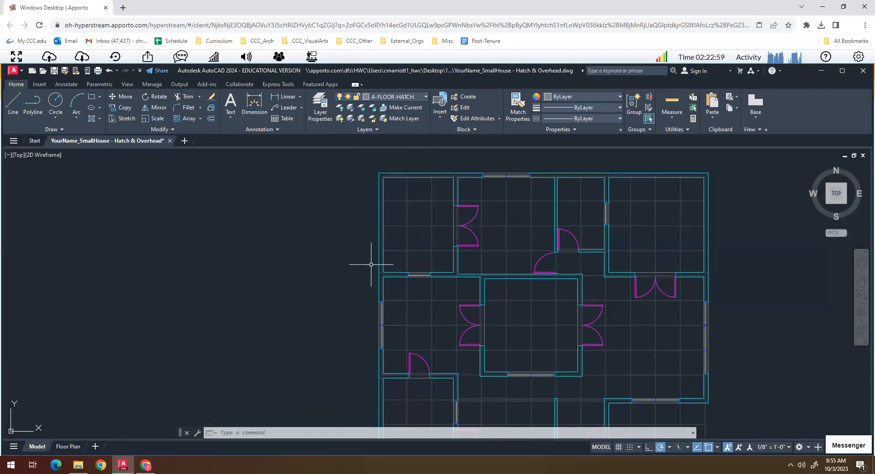
scroll(500, 310, down, 4)
middle_drag(490, 313, 405, 245)
scroll(522, 328, up, 4)
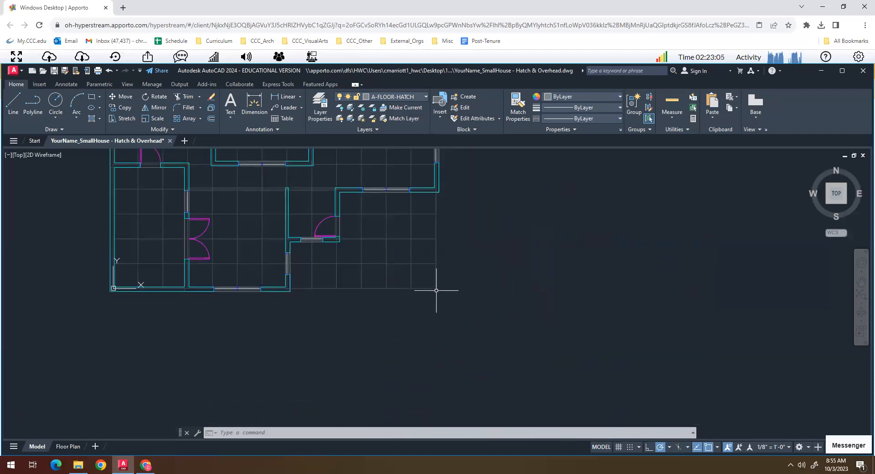
scroll(435, 294, down, 2)
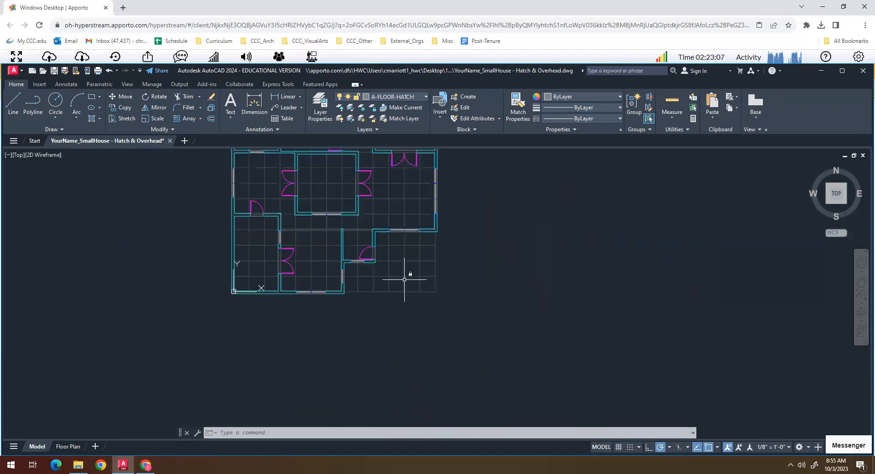
scroll(404, 280, down, 2)
middle_drag(393, 291, 429, 309)
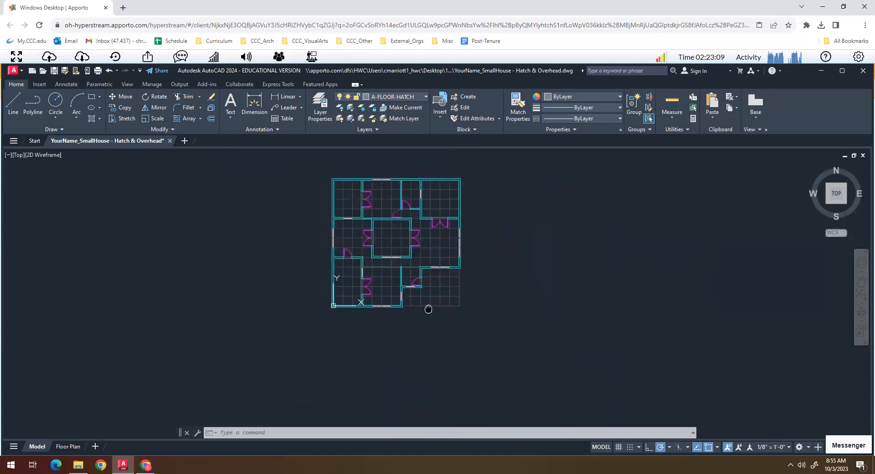
middle_drag(335, 238, 342, 264)
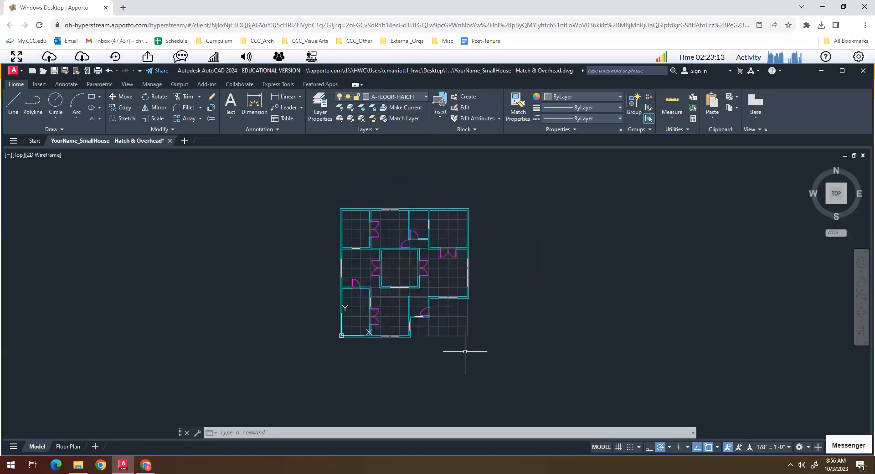
text(I)
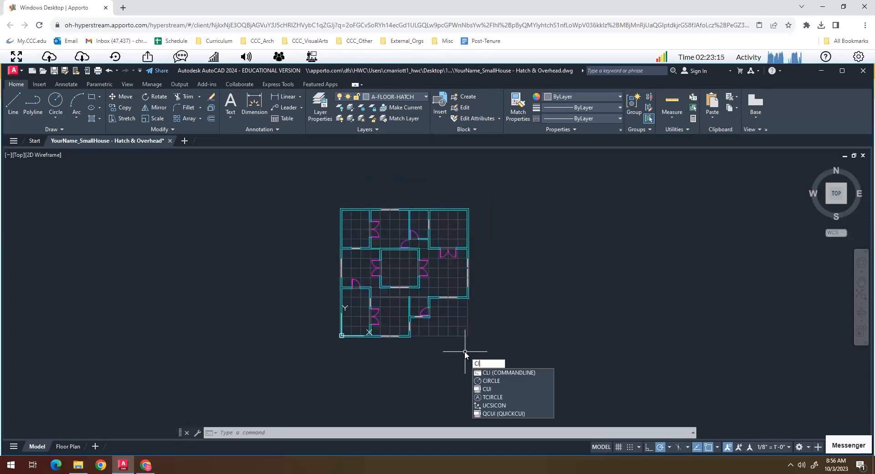
text(RCLE)
key(Return)
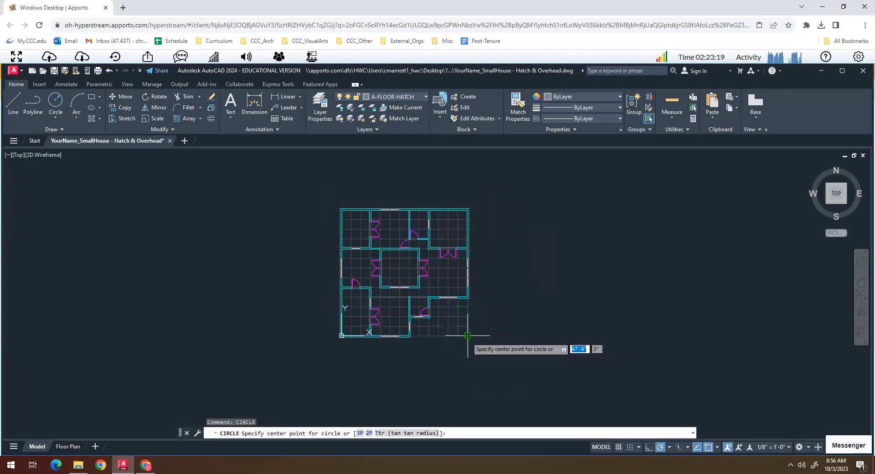
click(468, 335)
click(475, 349)
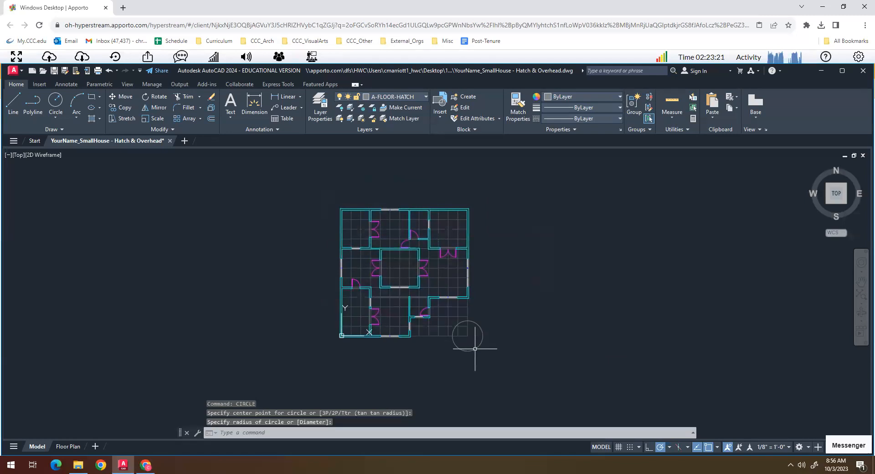
key(Escape)
key(Escape)
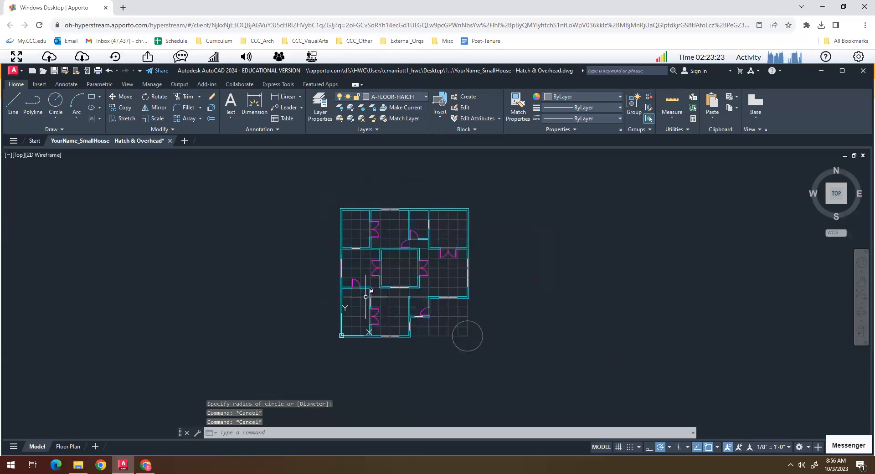
Step: Turn off the X-GRID layer and close the Layer Properties Manager
text(LA)
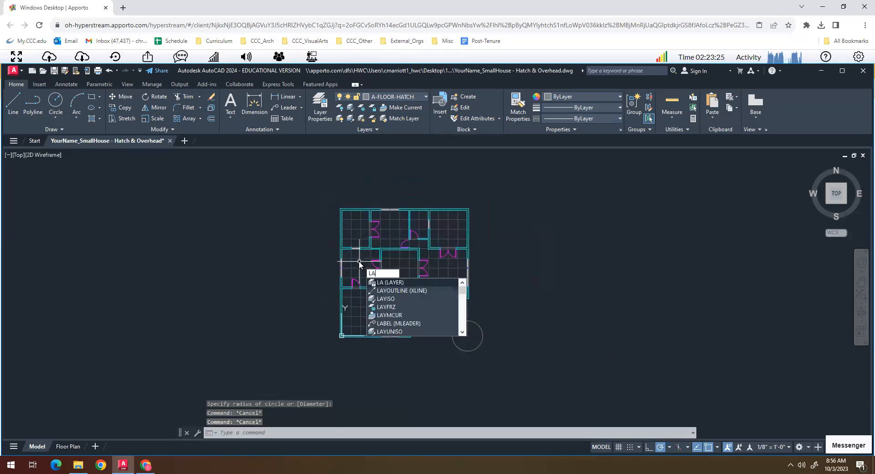
key(Return)
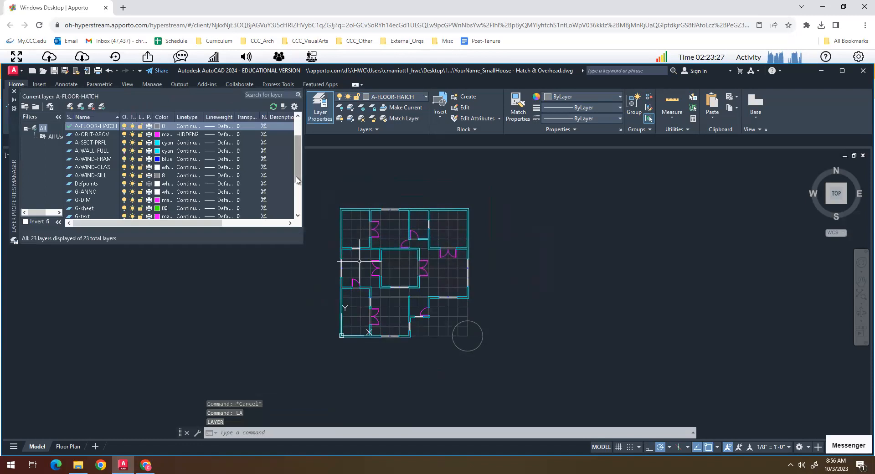
scroll(291, 181, down, 3)
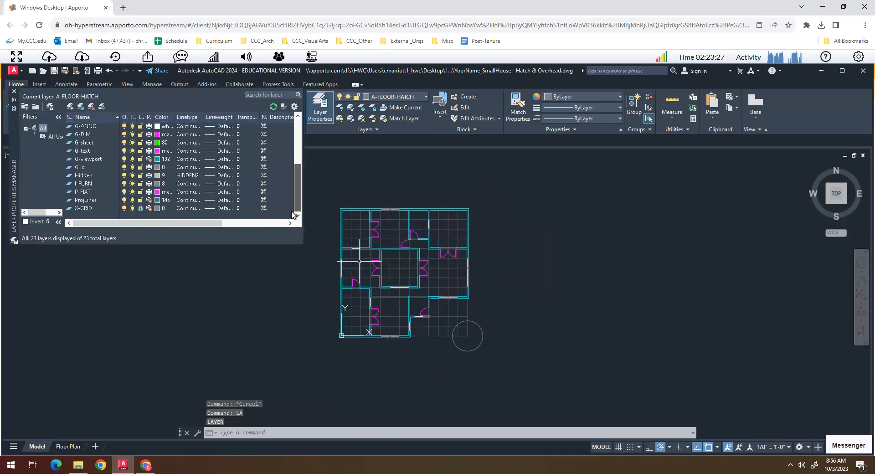
click(125, 209)
key(Escape)
key(Escape)
key(Escape)
middle_drag(424, 350, 479, 347)
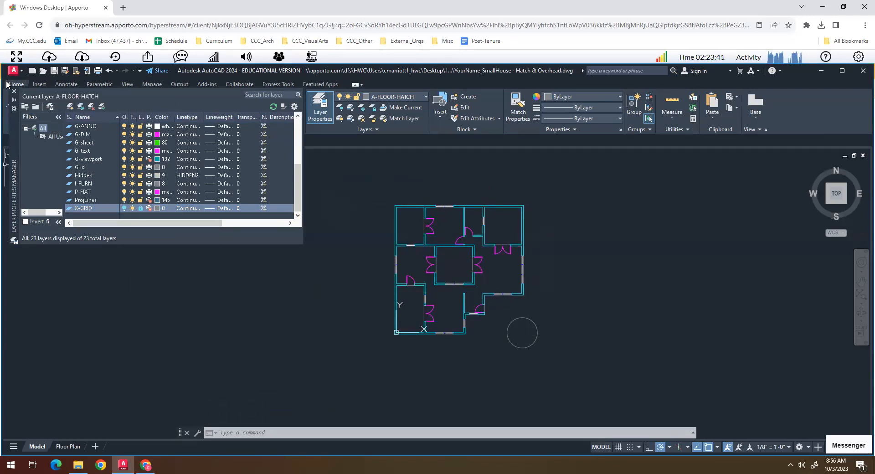
drag(12, 89, 12, 93)
click(14, 93)
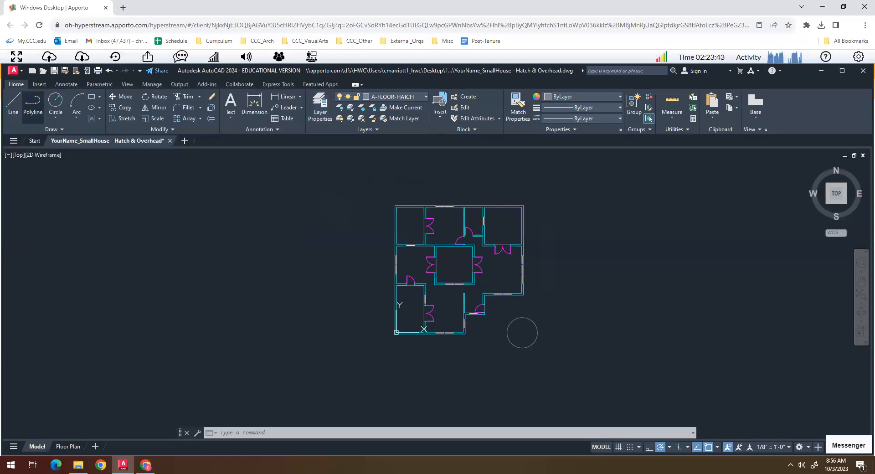
key(Escape)
key(Escape)
key(Escape)
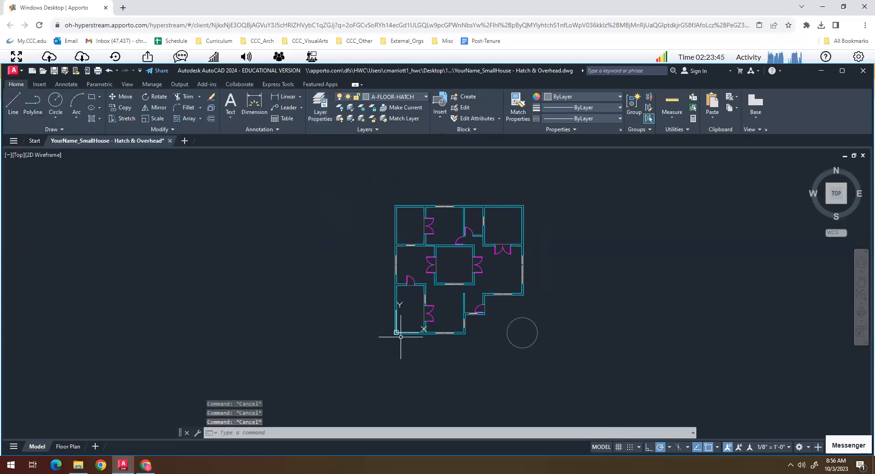
Step: Set up a hatch of type User defined with background colour None and a line spacing of 1'-10"
text(h)
key(Return)
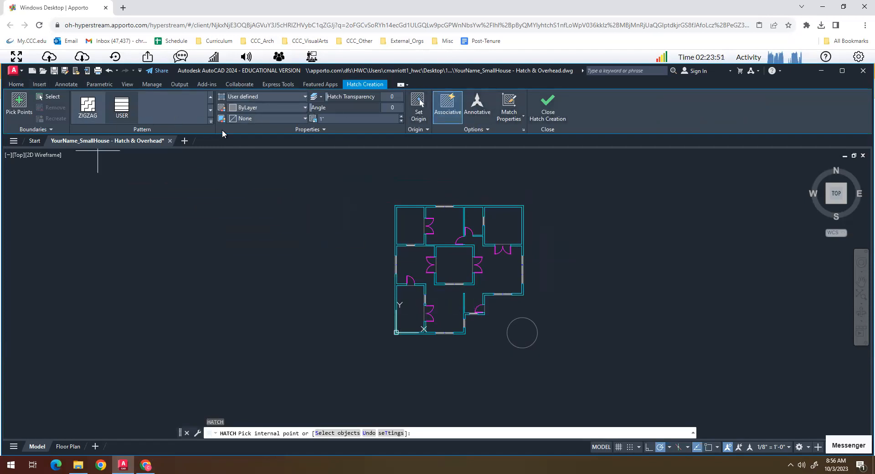
click(245, 98)
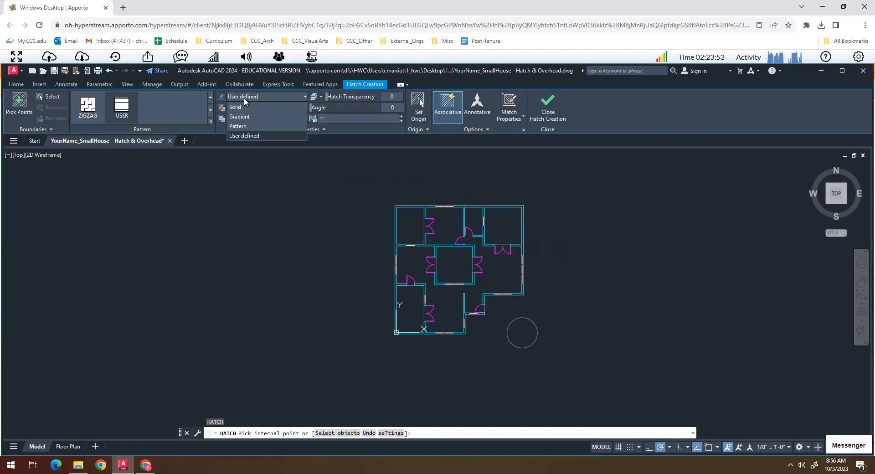
click(249, 137)
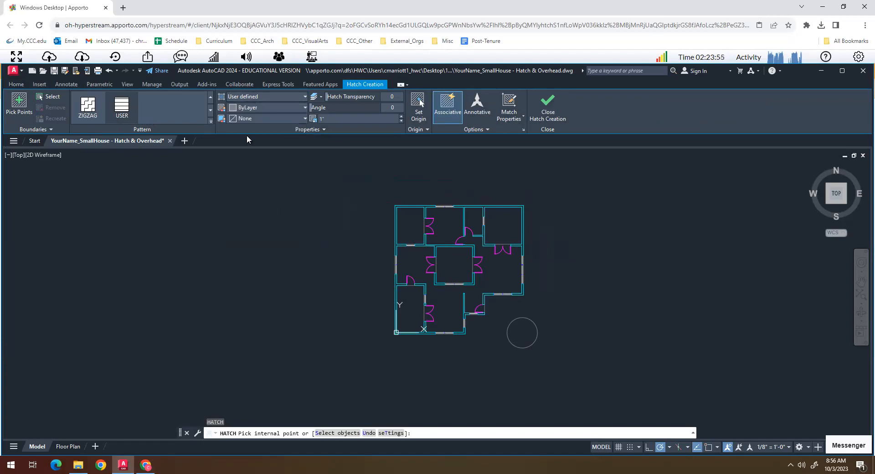
click(305, 118)
click(305, 119)
click(323, 118)
key(Return)
click(322, 129)
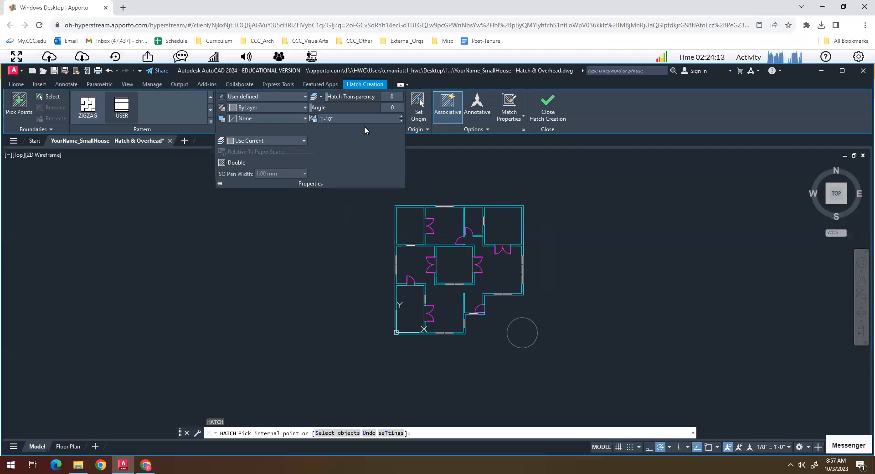
key(Escape)
text(BH)
key(Escape)
key(Escape)
Step: Restart the Hatch command and enable the Double option for the user-defined pattern
text(h)
key(Return)
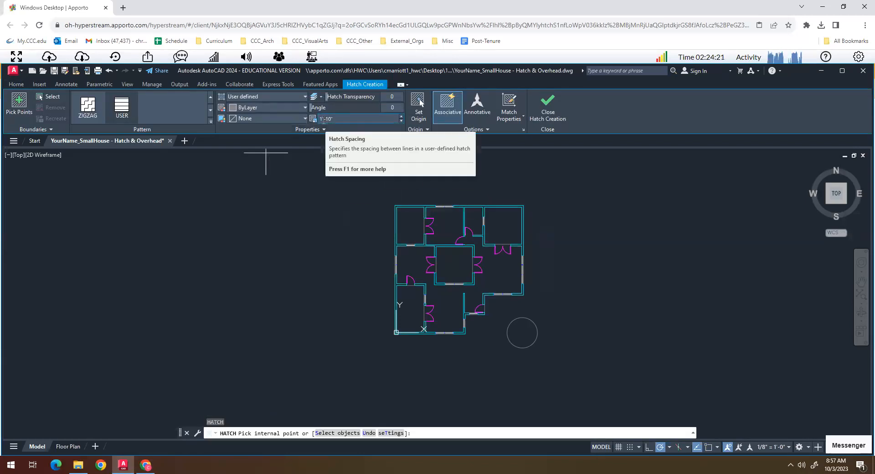
click(313, 128)
click(234, 163)
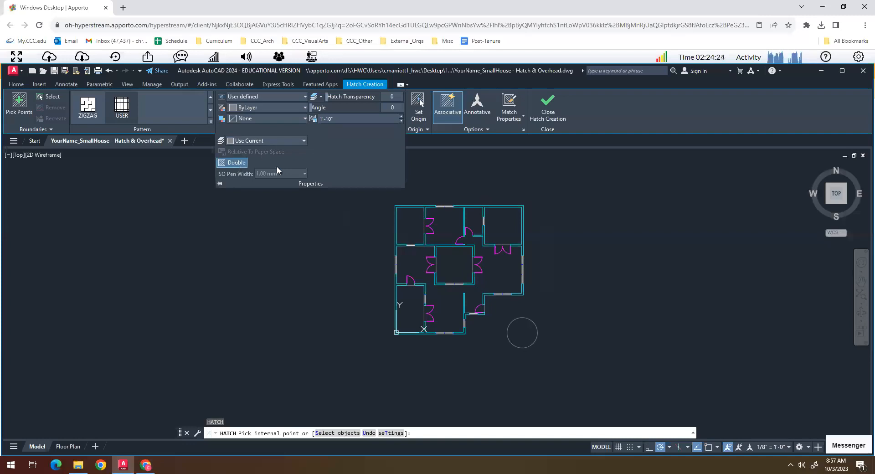
Step: Set the hatch origin at the reference circle's centre and preview the pattern in the upper-left room
click(415, 109)
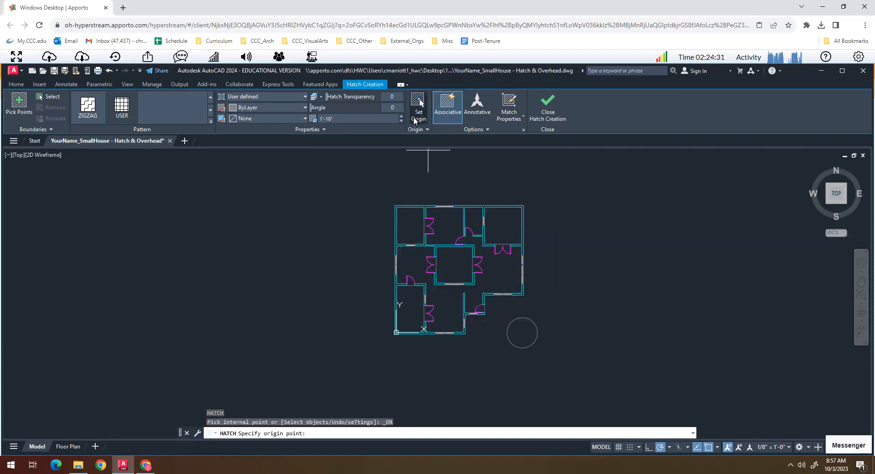
click(523, 332)
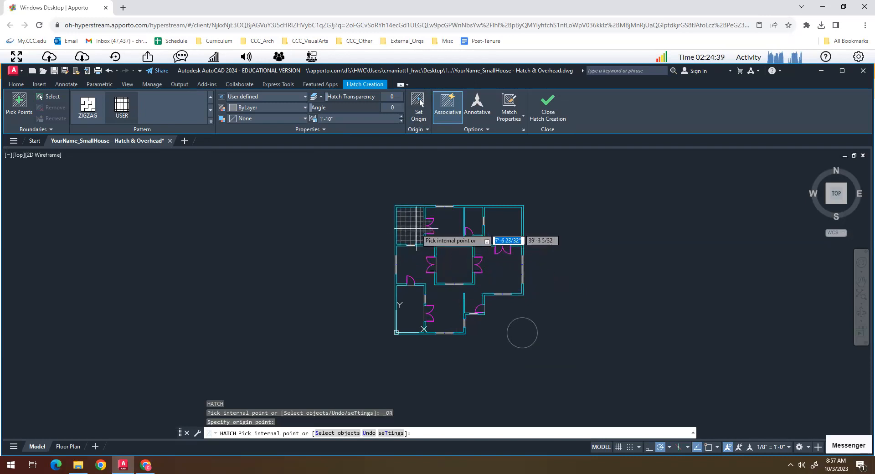
scroll(414, 229, up, 6)
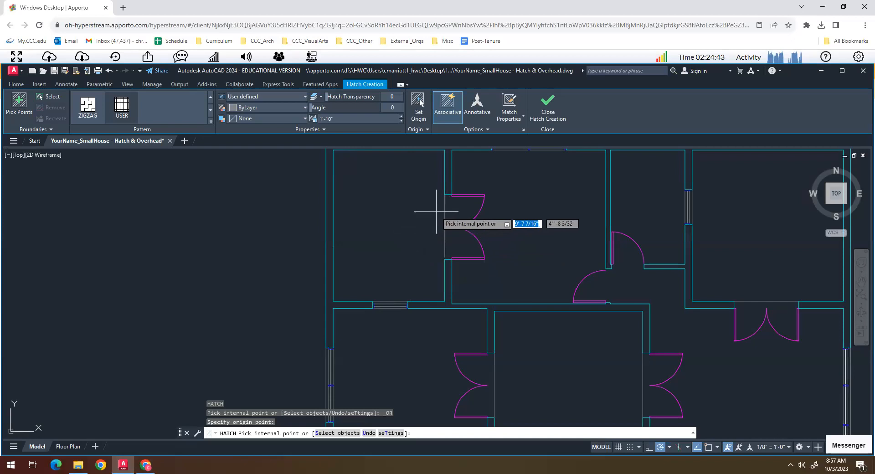
scroll(421, 261, down, 3)
scroll(421, 261, down, 2)
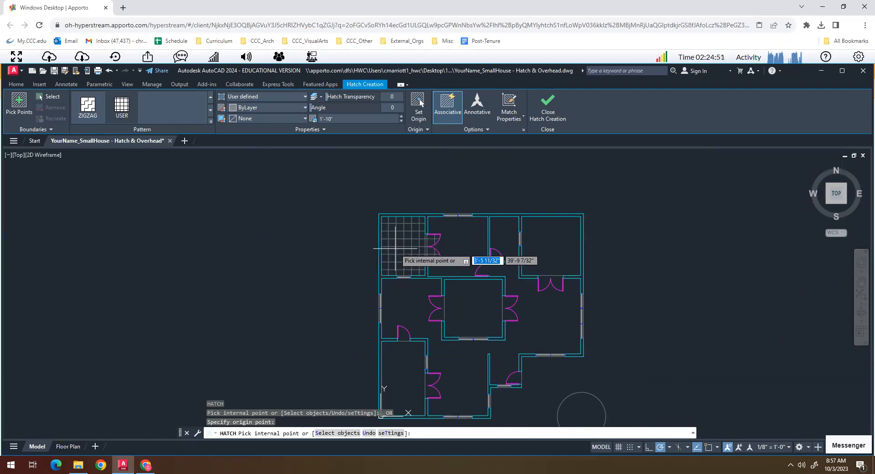
Step: Hatch the upper-right room with the double user-defined pattern and end the Hatch command
scroll(394, 248, up, 8)
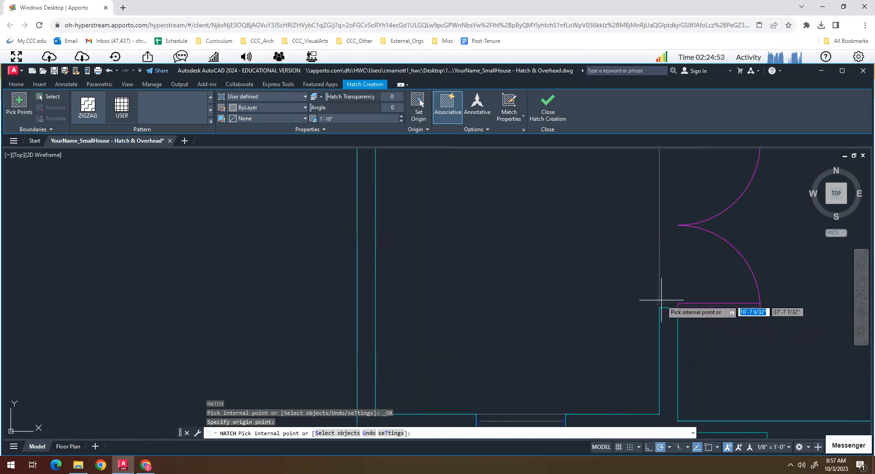
scroll(652, 296, down, 6)
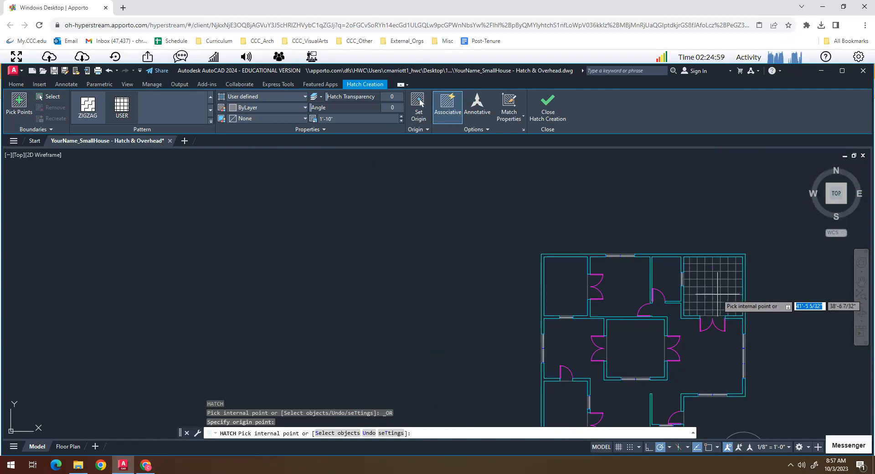
key(Escape)
key(Escape)
key(Escape)
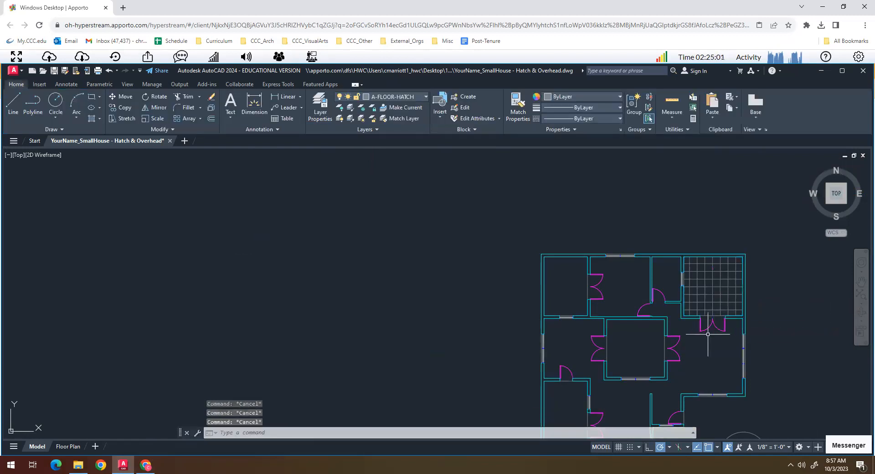
Step: Try to stretch the end of the upper-left room's double-door sill line to the door jamb
scroll(581, 281, up, 4)
click(596, 293)
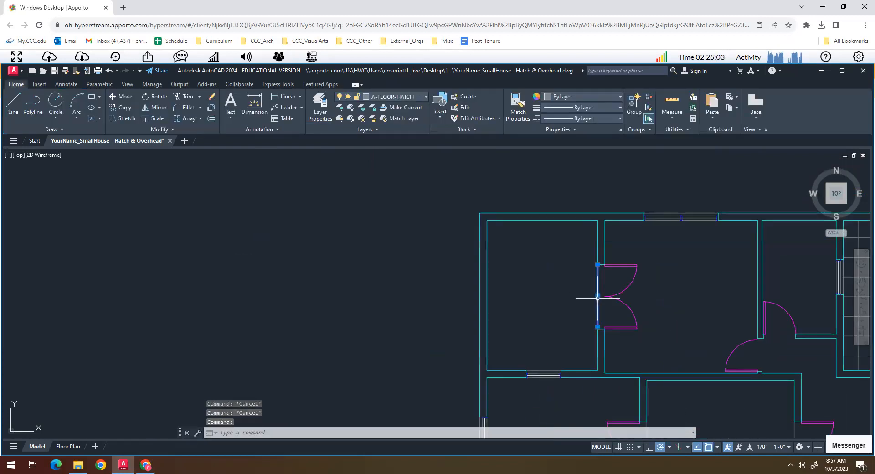
click(598, 327)
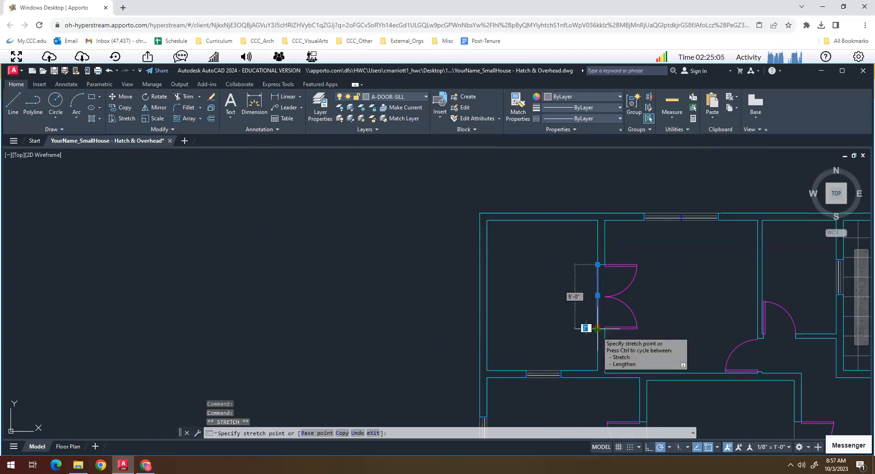
key(Escape)
key(Escape)
scroll(592, 346, down, 2)
scroll(592, 347, down, 2)
middle_drag(578, 323, 486, 303)
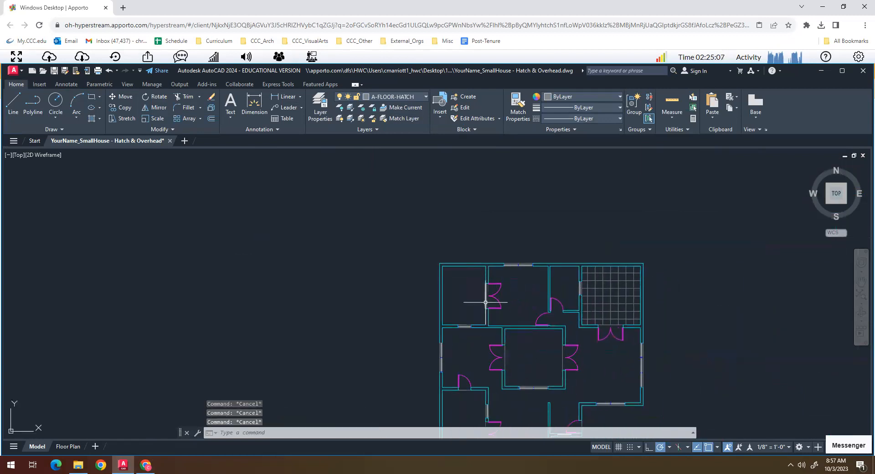
Step: Examine how the hatch grid lines line up with the double door of the upper-right room
scroll(603, 328, up, 4)
scroll(586, 325, down, 2)
middle_drag(586, 325, 557, 231)
mouse_move(565, 363)
middle_down()
mouse_move(573, 266)
mouse_move(537, 410)
middle_up()
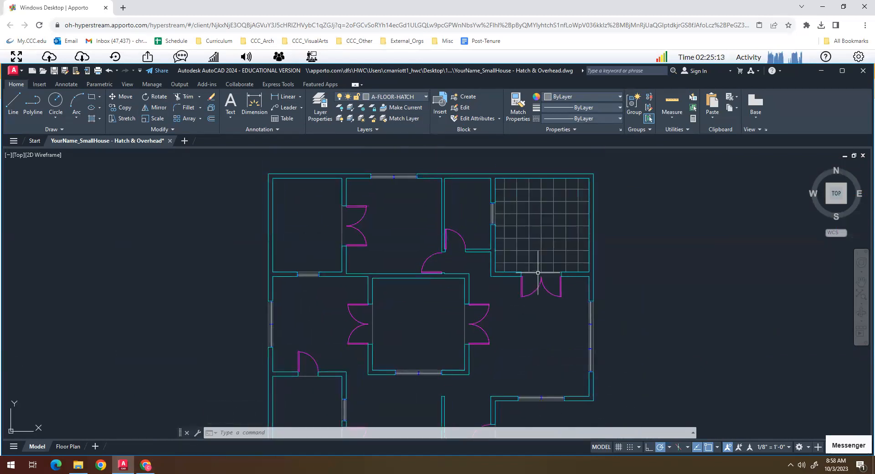
scroll(538, 273, up, 6)
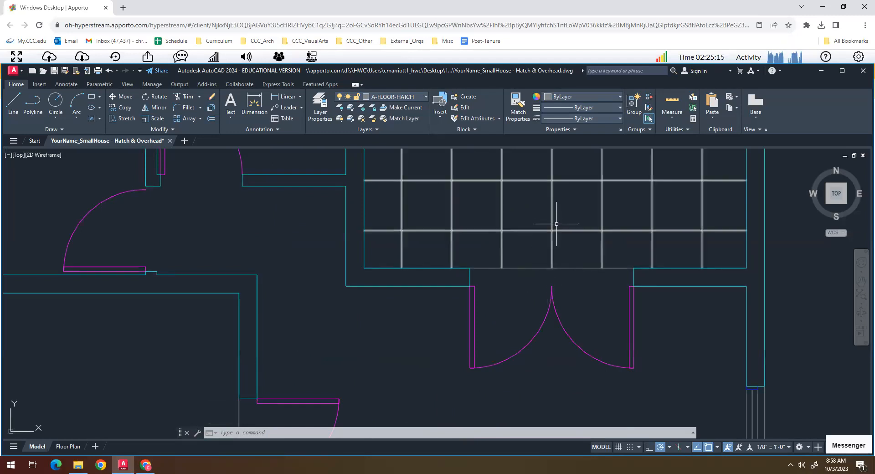
mouse_move(551, 232)
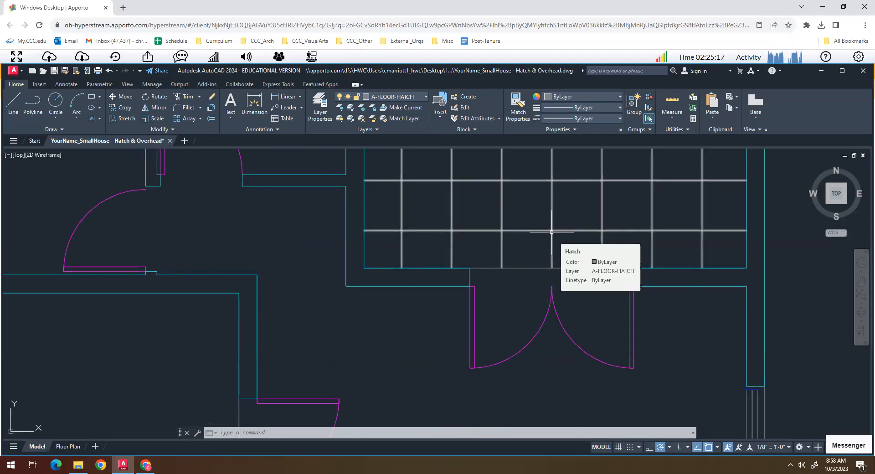
scroll(551, 232, down, 7)
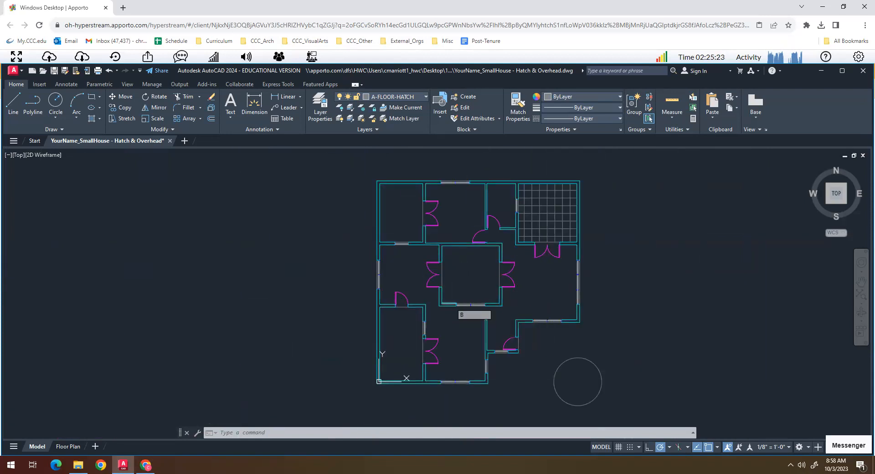
Step: Hatch the central room with the same double user-defined pattern
key(Escape)
key(Escape)
key(Escape)
text(h)
key(Return)
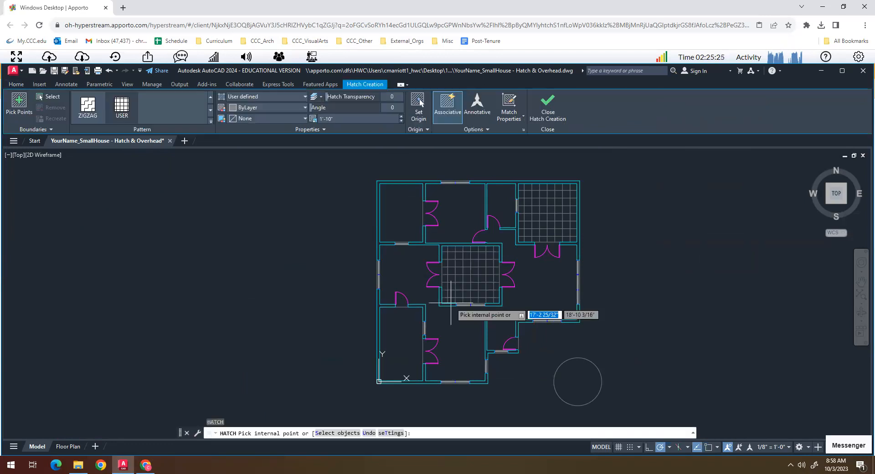
click(469, 283)
key(Return)
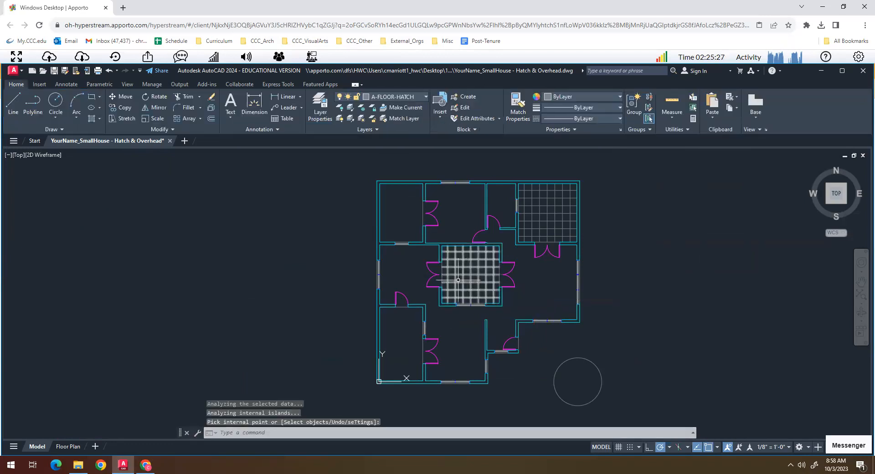
Step: Hatch the upper-left and lower-left rooms with the same user-defined pattern as separate hatches
key(Return)
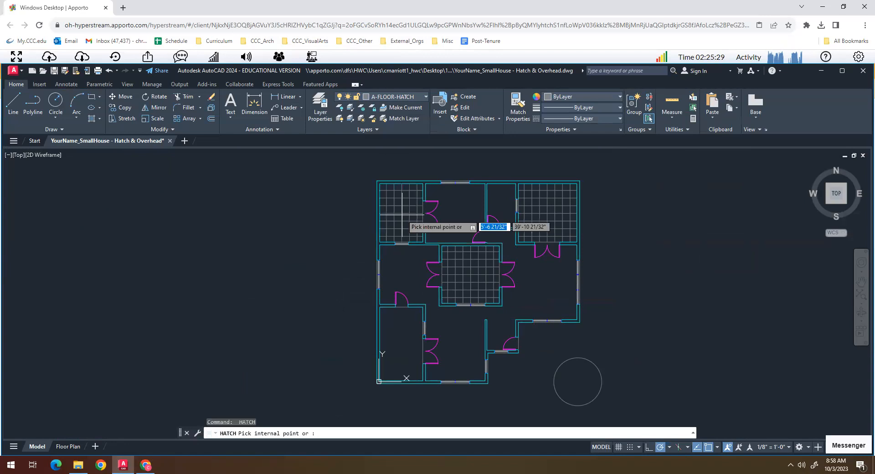
click(402, 214)
key(Return)
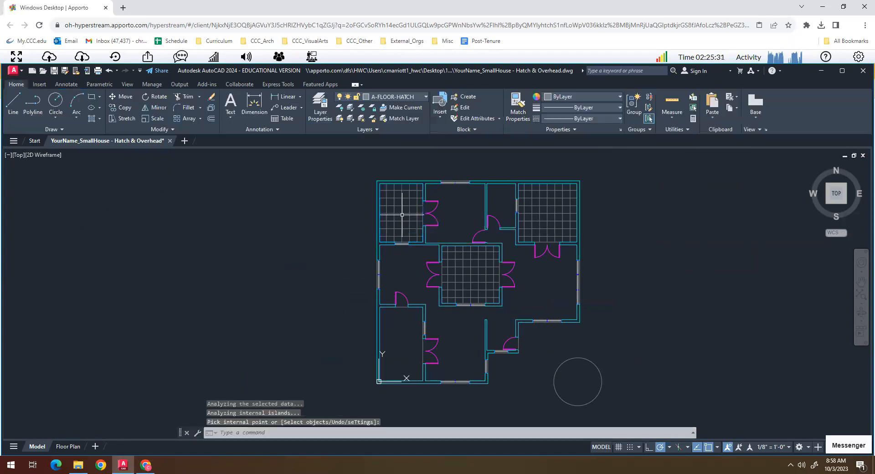
click(406, 348)
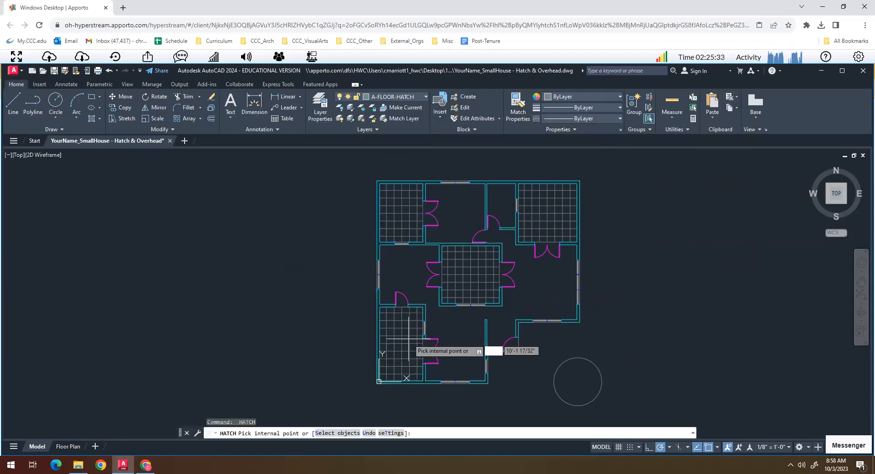
key(Escape)
key(Escape)
key(Escape)
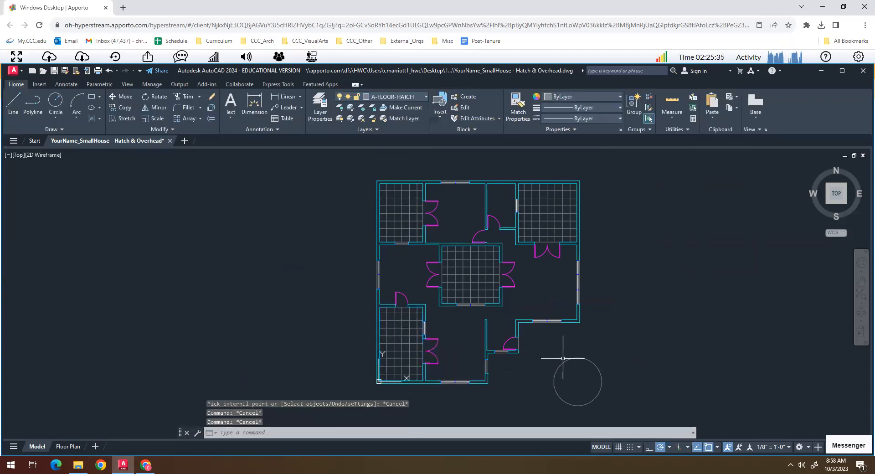
scroll(547, 354, up, 4)
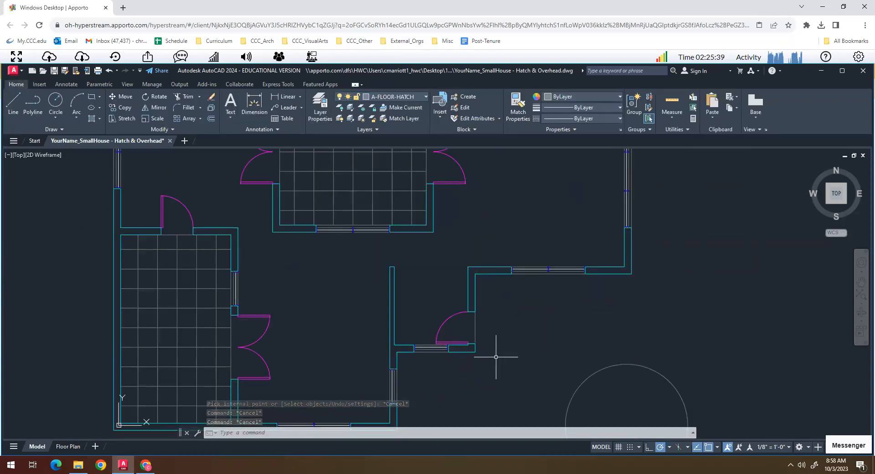
text(l)
key(Return)
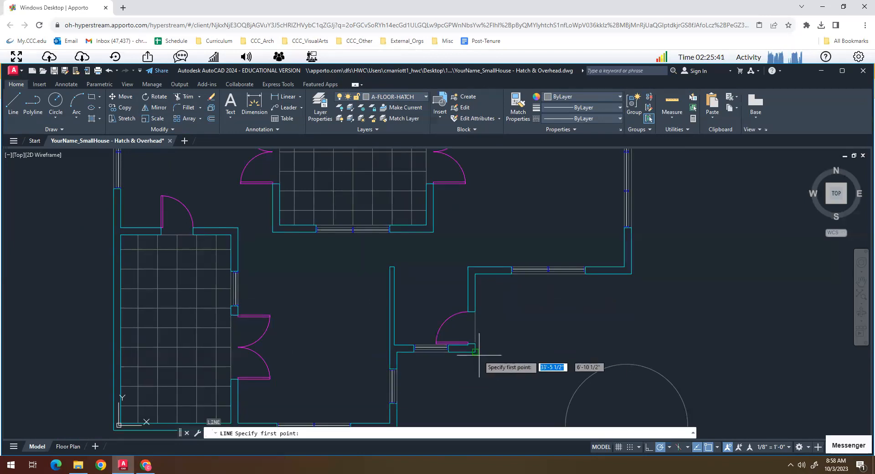
key(Escape)
Step: Stretch the lower end of the entry door's sill line to the jamb corner
scroll(475, 349, up, 4)
click(470, 326)
click(474, 330)
click(472, 328)
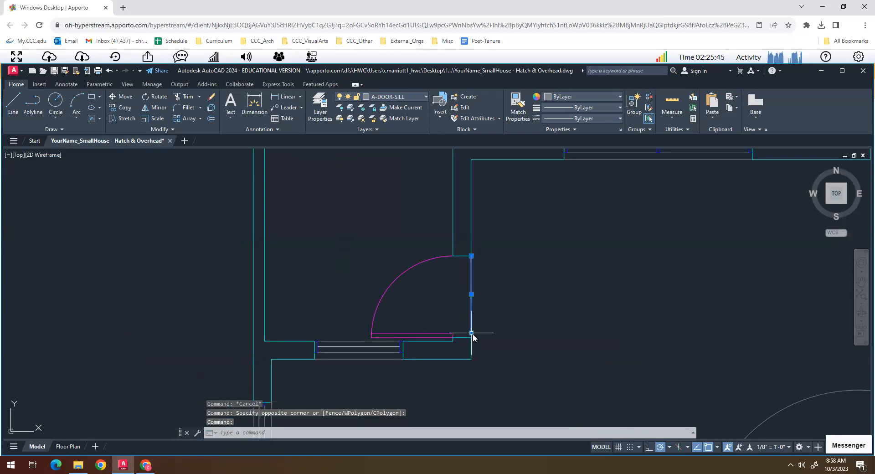
click(471, 332)
click(471, 338)
key(Escape)
key(Escape)
key(Escape)
scroll(508, 357, down, 4)
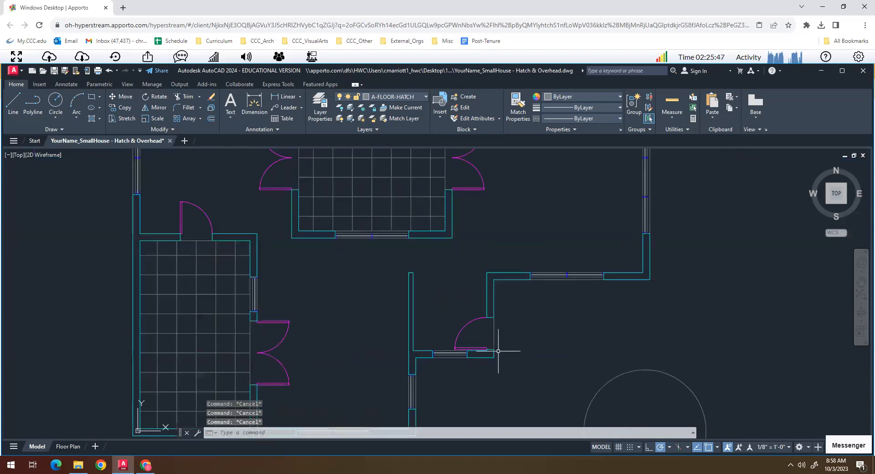
Step: Draw a horizontal line from the outer wall corner beside the entry door, extending east past the house's outer east wall
middle_drag(498, 351, 469, 335)
text(l)
key(Return)
click(462, 332)
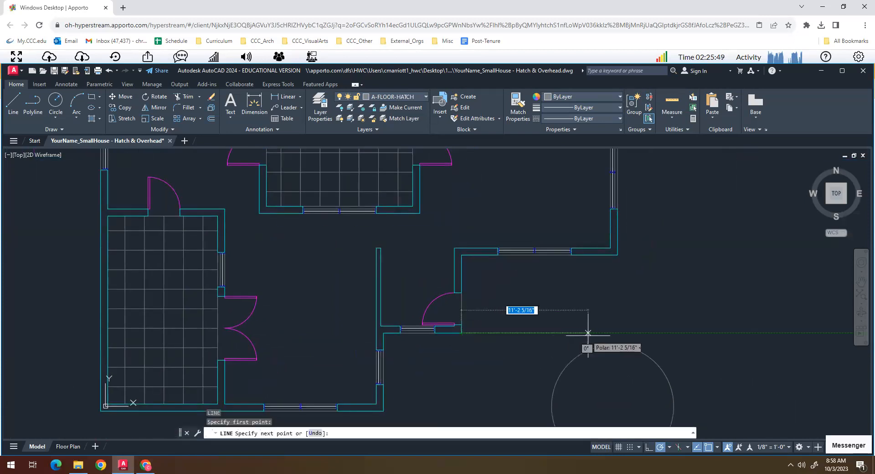
click(657, 333)
key(Return)
Step: Draw a vertical line from the house's outer southeast wall corner down to the new horizontal line
key(Return)
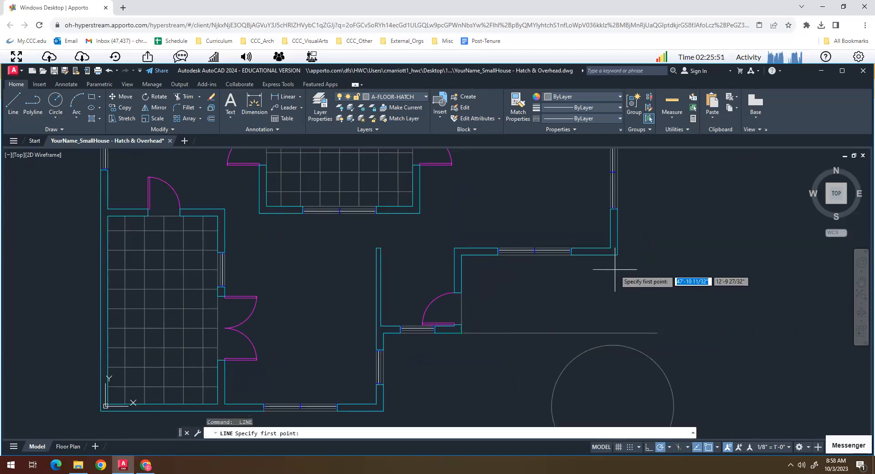
click(617, 254)
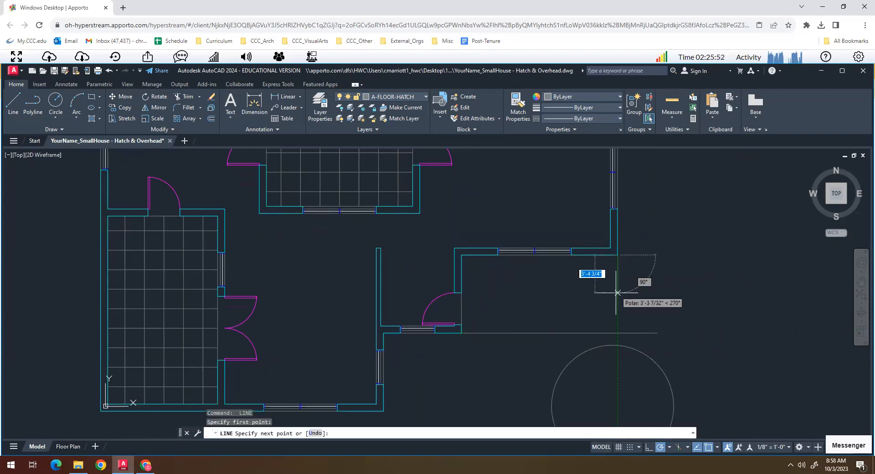
click(616, 333)
key(Return)
text(d)
key(Return)
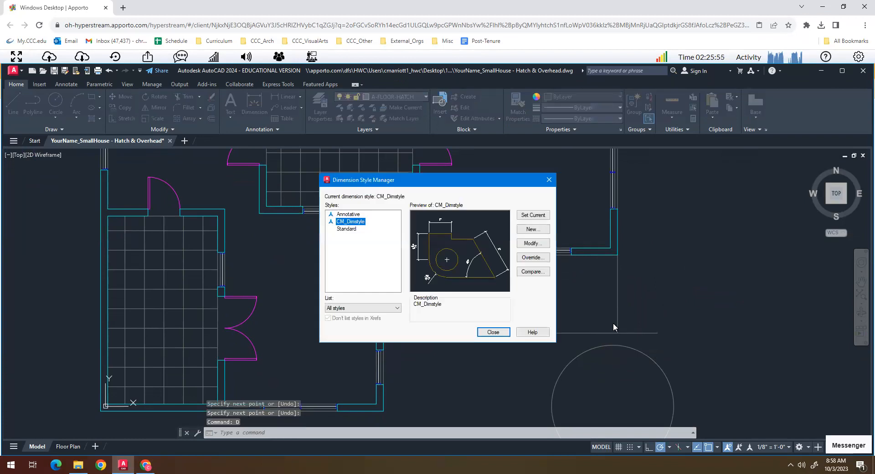
key(Escape)
Step: Fillet the new vertical and horizontal lines with zero radius into a square porch corner
text(f)
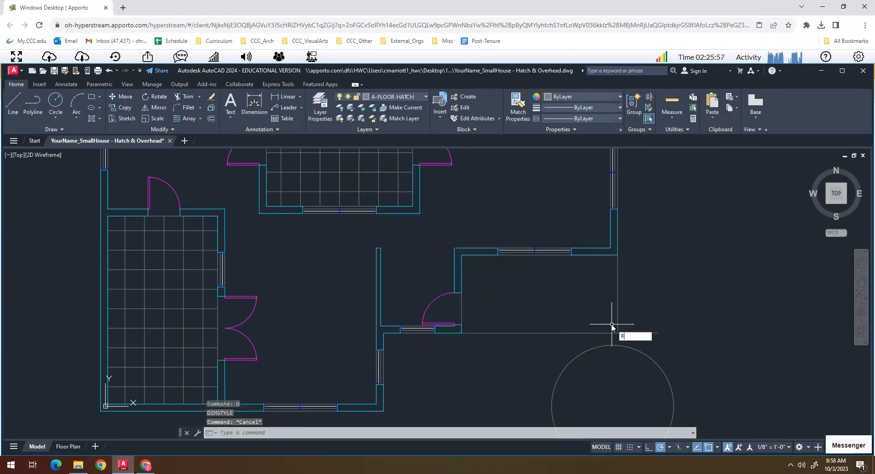
key(Return)
click(617, 323)
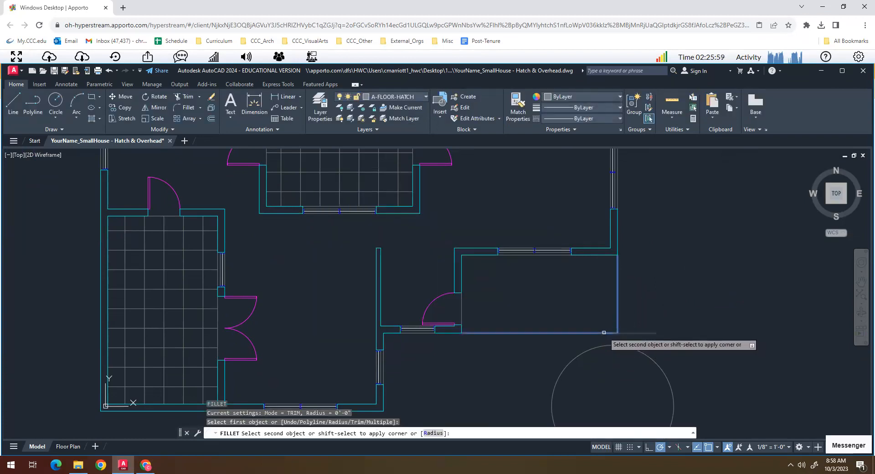
click(604, 334)
key(Return)
key(Escape)
Step: Erase the reference circle below the porch outline
click(596, 347)
text(e)
key(Return)
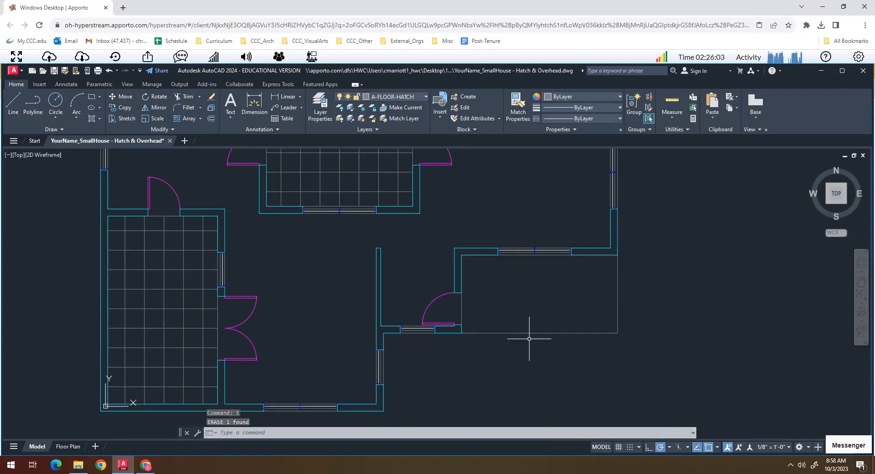
Step: Hatch the enclosed porch area outside the entry door with the double user-defined pattern
text(h)
key(Return)
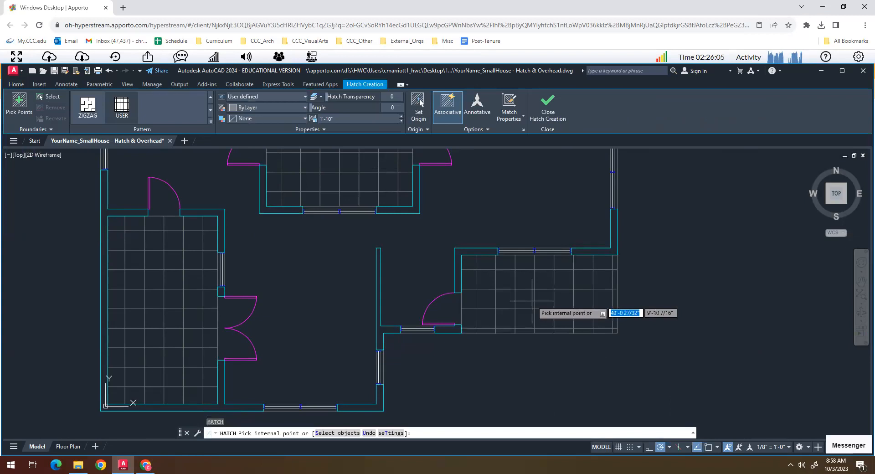
key(Escape)
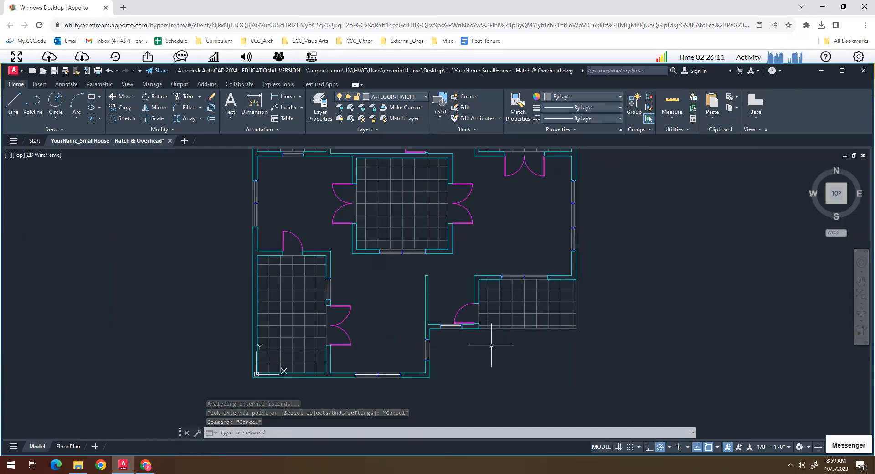
Step: Make A-OBJT-ABOV the current layer and open the Layer Properties Manager
scroll(490, 348, down, 2)
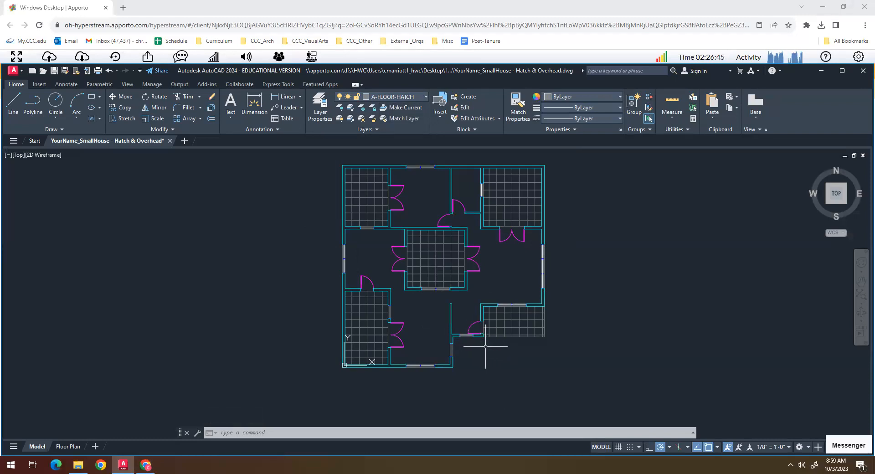
scroll(499, 355, up, 2)
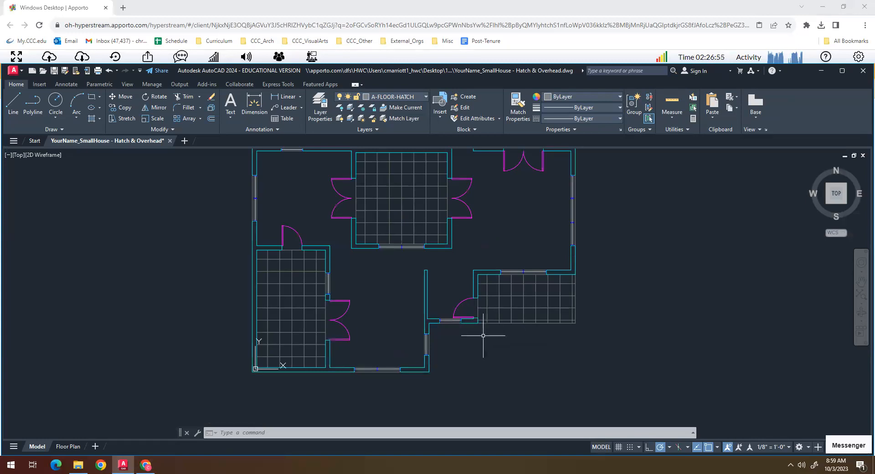
scroll(488, 325, up, 4)
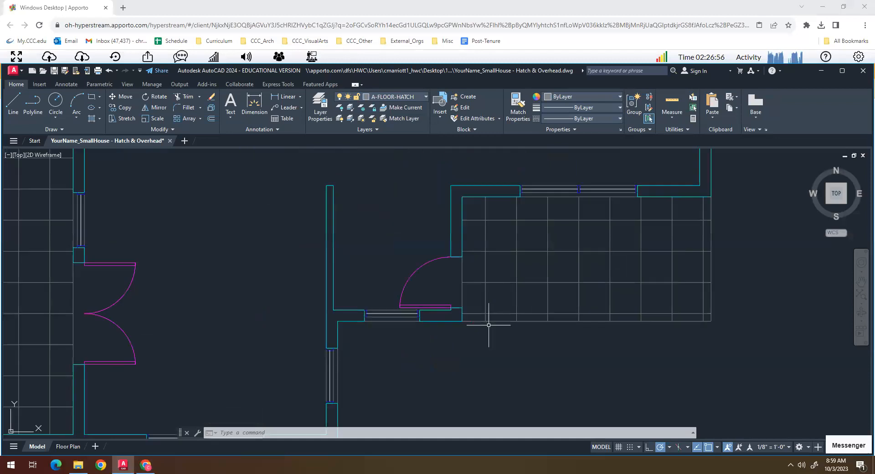
click(426, 97)
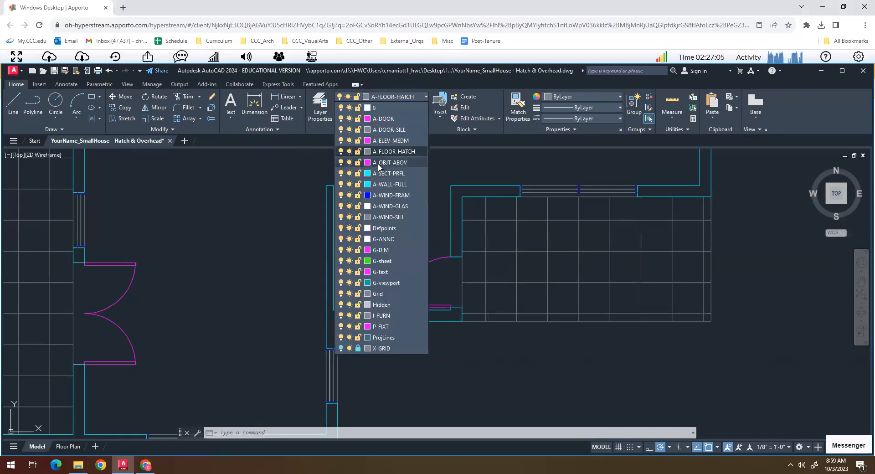
click(378, 163)
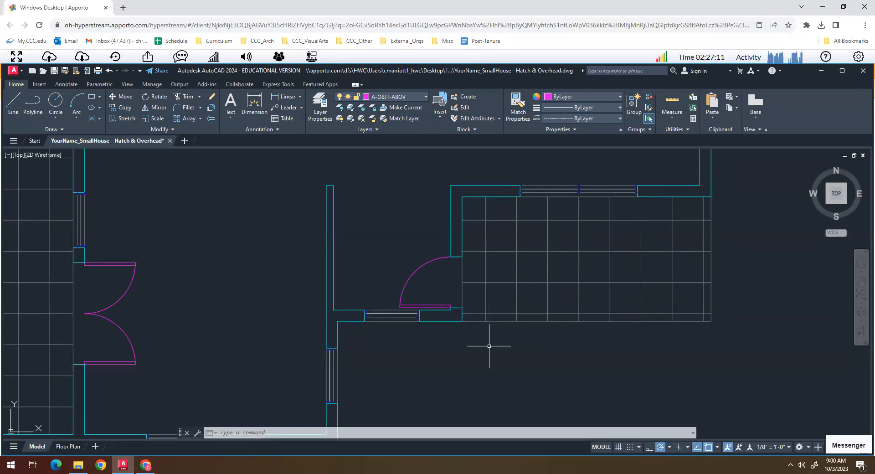
text(LA)
key(Return)
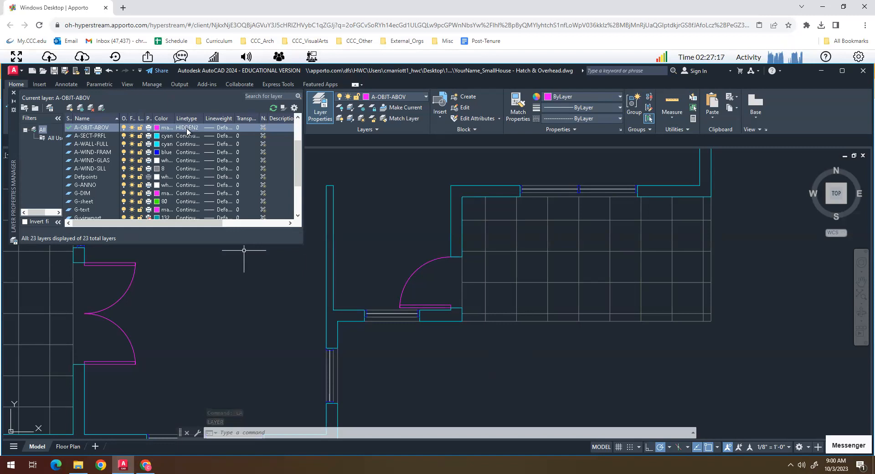
Step: Close the Layer Properties Manager and return to the drawing with no command running
click(386, 251)
key(Escape)
key(Escape)
click(14, 92)
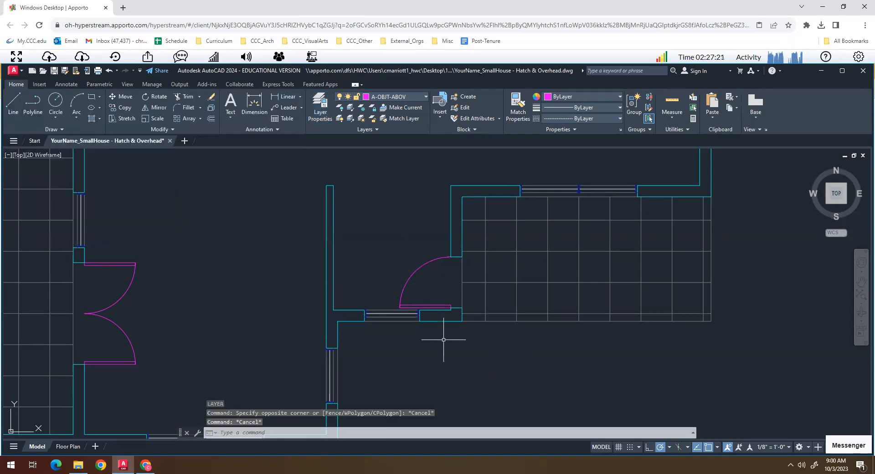
Step: Draw a vertical line from the lower-left corner of the window above the porch down past the porch's lower edge
key(l)
key(Return)
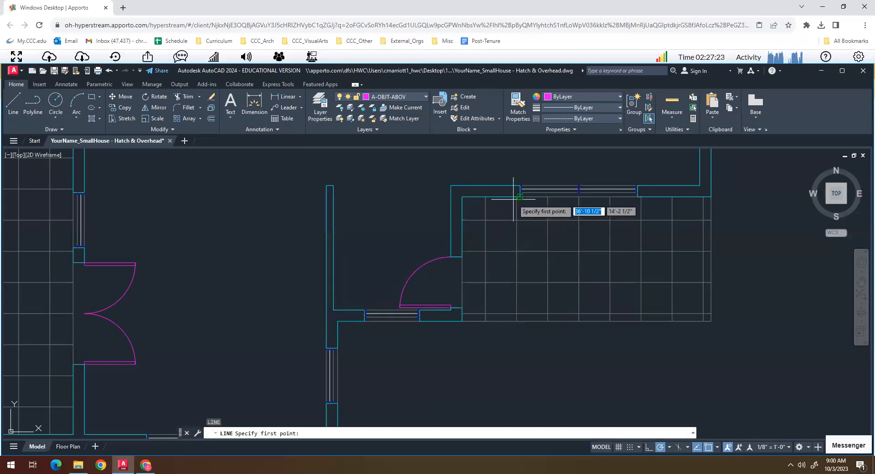
click(520, 197)
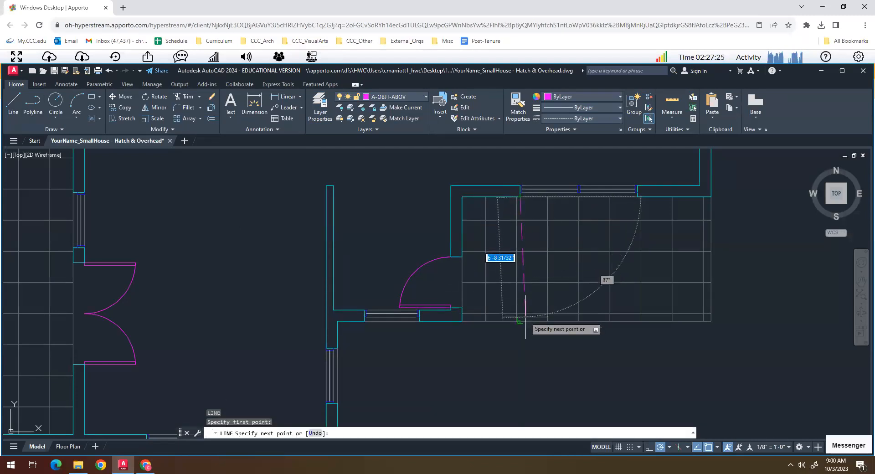
click(520, 350)
key(Return)
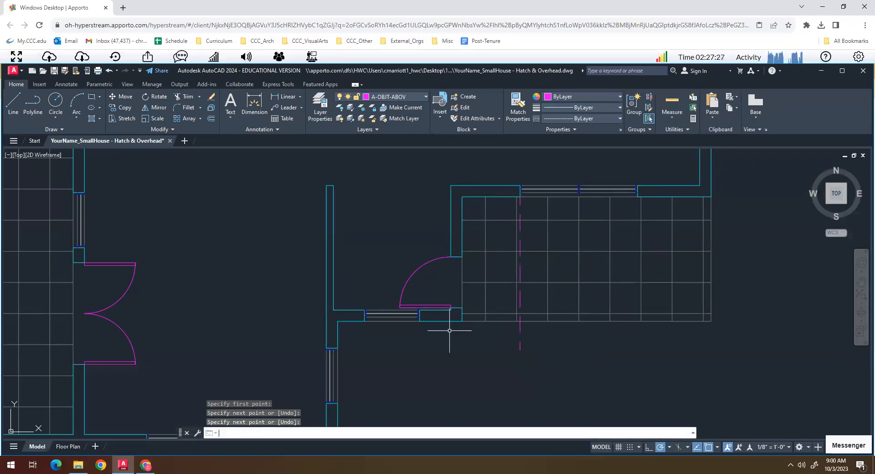
Step: Draw a horizontal line along the porch's lower edge from the wall corner beside the entry door to the vertical overhead line
key(Return)
click(462, 321)
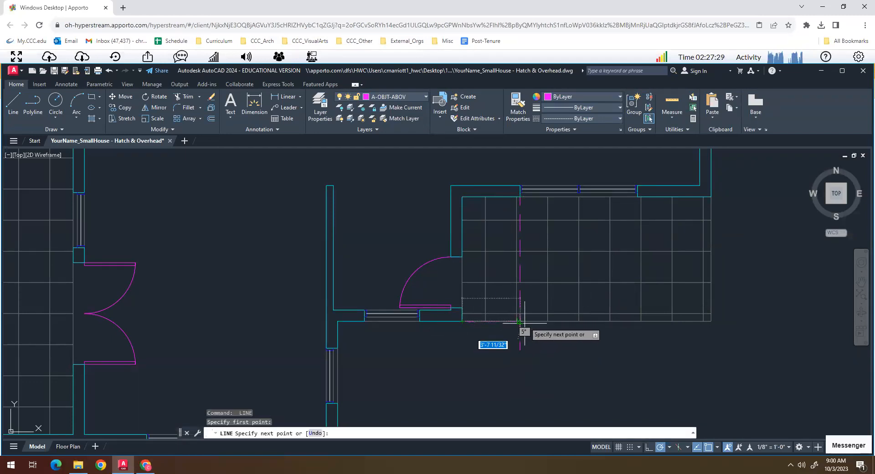
click(520, 321)
key(Escape)
key(Escape)
Step: Offset the short horizontal overhead line 2 inches downward, outside the porch edge, and erase the original line
scroll(511, 319, up, 4)
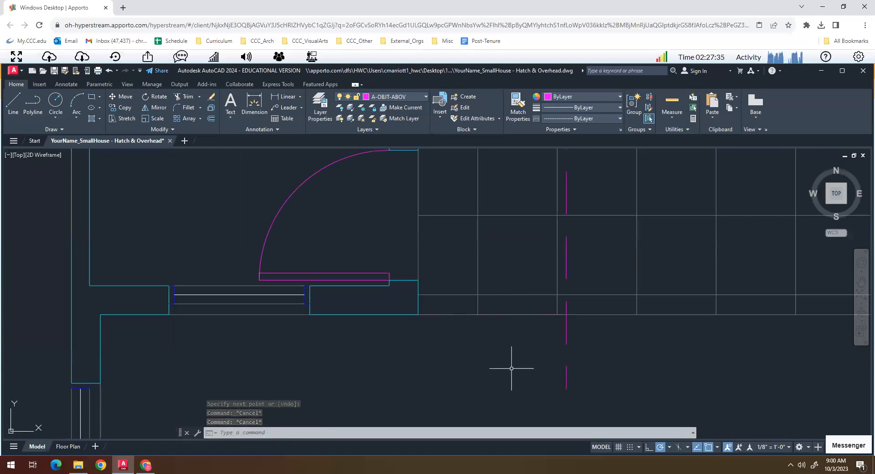
text(O)
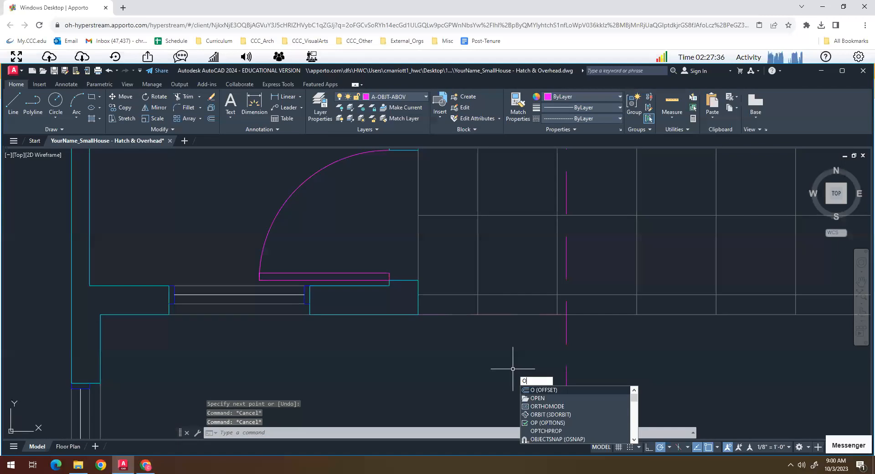
key(Return)
text(2)
key(Return)
click(495, 315)
click(493, 336)
key(Return)
click(496, 315)
Step: Fillet the offset horizontal line and the vertical overhead line with zero radius into a square corner
text(f)
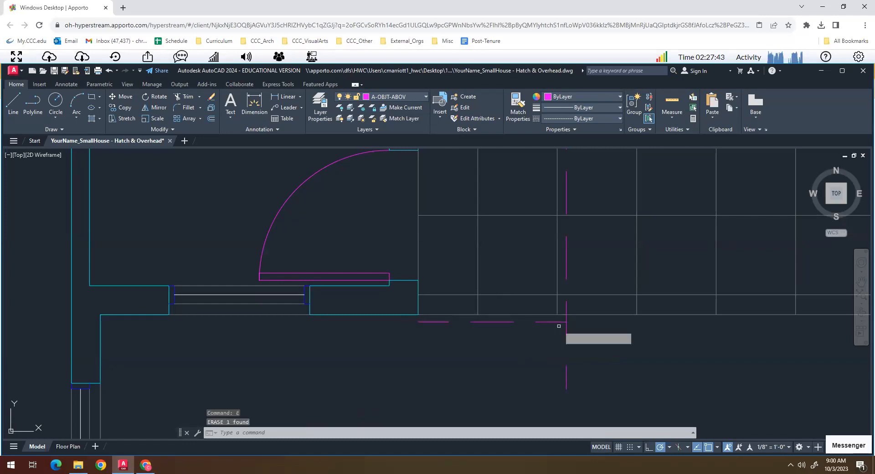
key(Return)
click(562, 322)
key(Escape)
key(Escape)
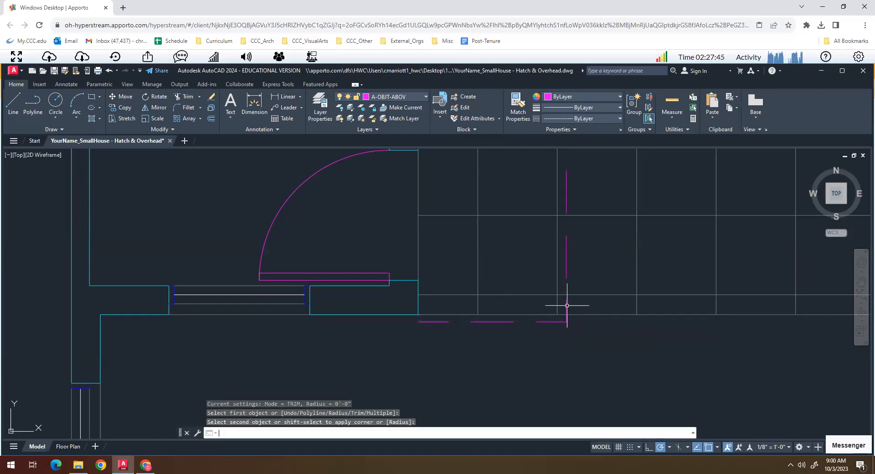
Step: Examine the dashed overhead outline outside the entry door, along with the hatched floors across the whole plan
scroll(564, 302, down, 5)
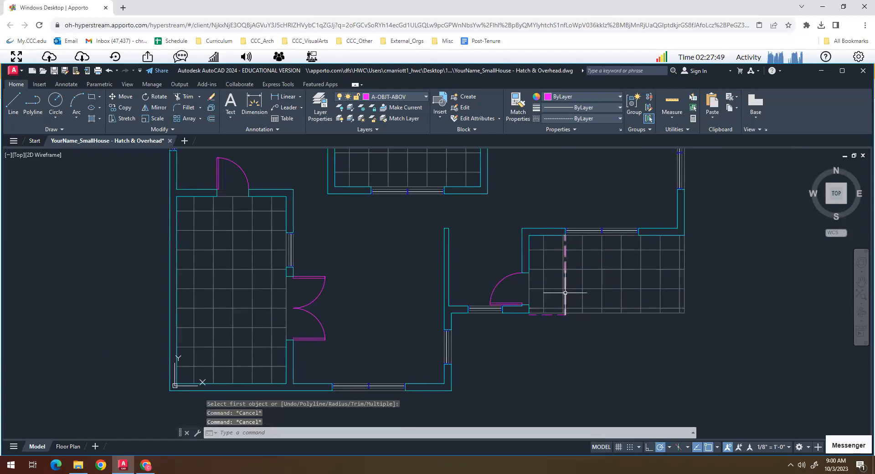
scroll(562, 296, down, 2)
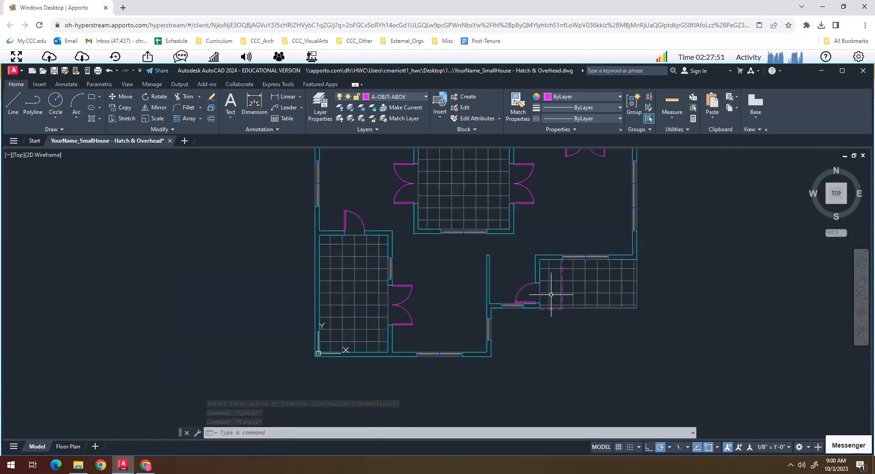
scroll(565, 278, up, 2)
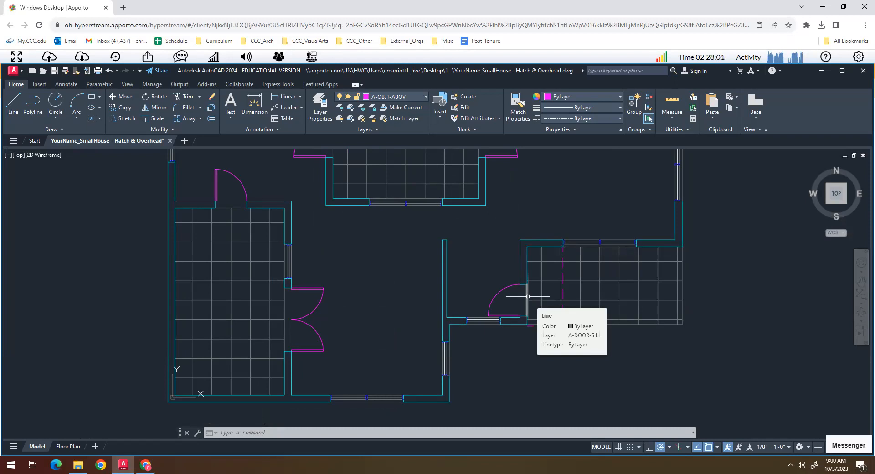
scroll(527, 296, down, 2)
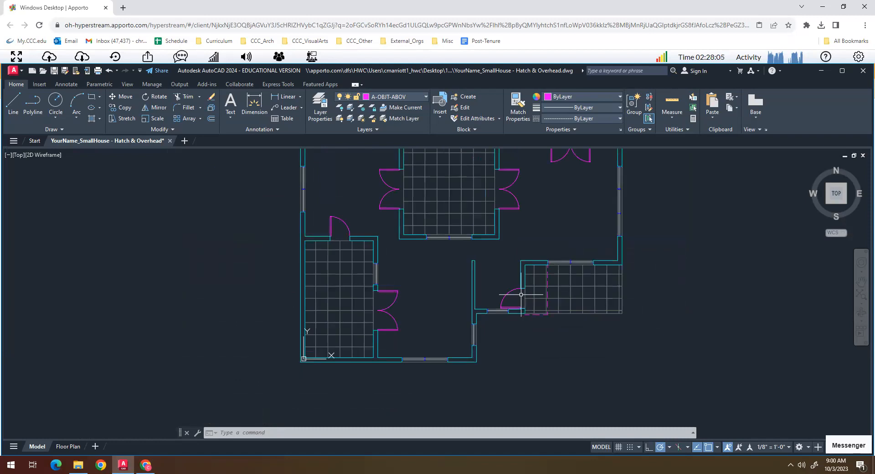
scroll(521, 295, up, 1)
scroll(520, 294, down, 1)
key(Escape)
key(Escape)
key(Escape)
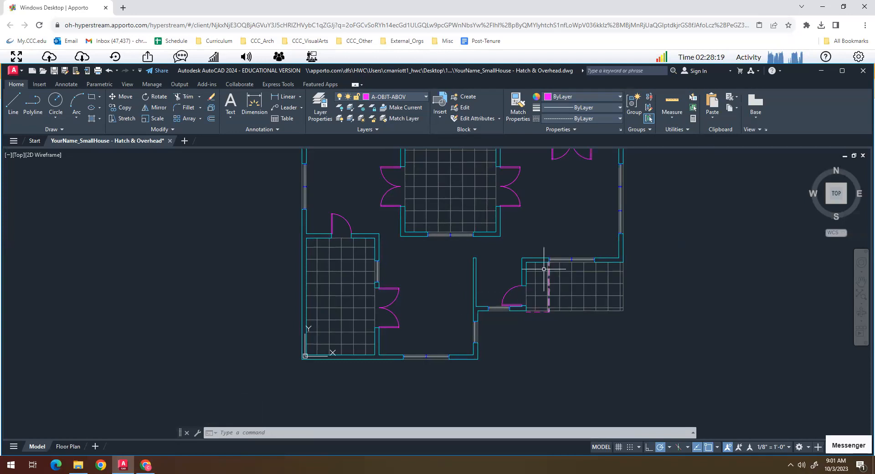
scroll(557, 275, up, 6)
scroll(557, 275, down, 10)
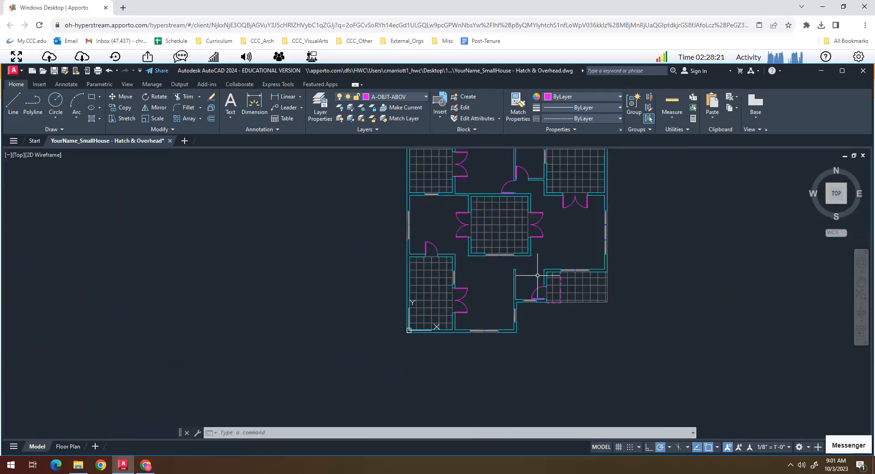
scroll(513, 292, up, 4)
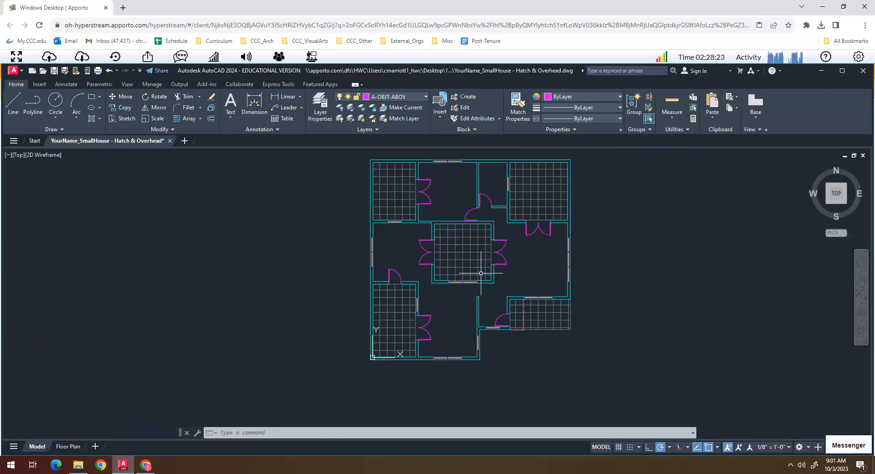
middle_drag(520, 272, 493, 297)
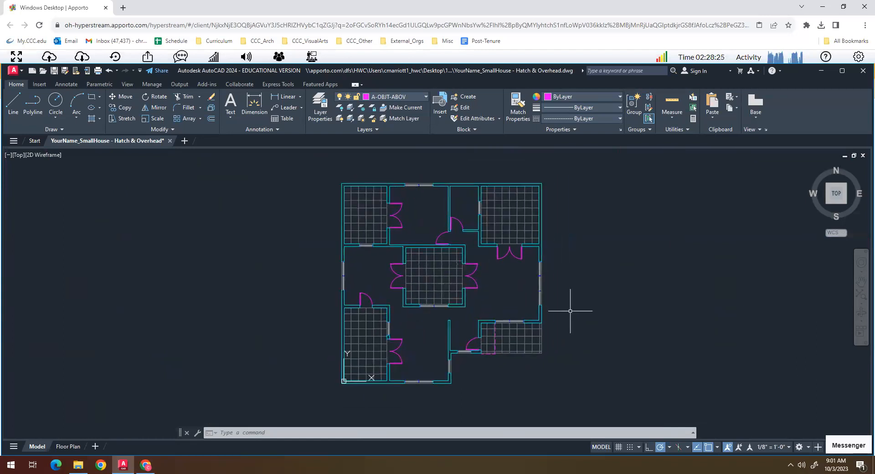